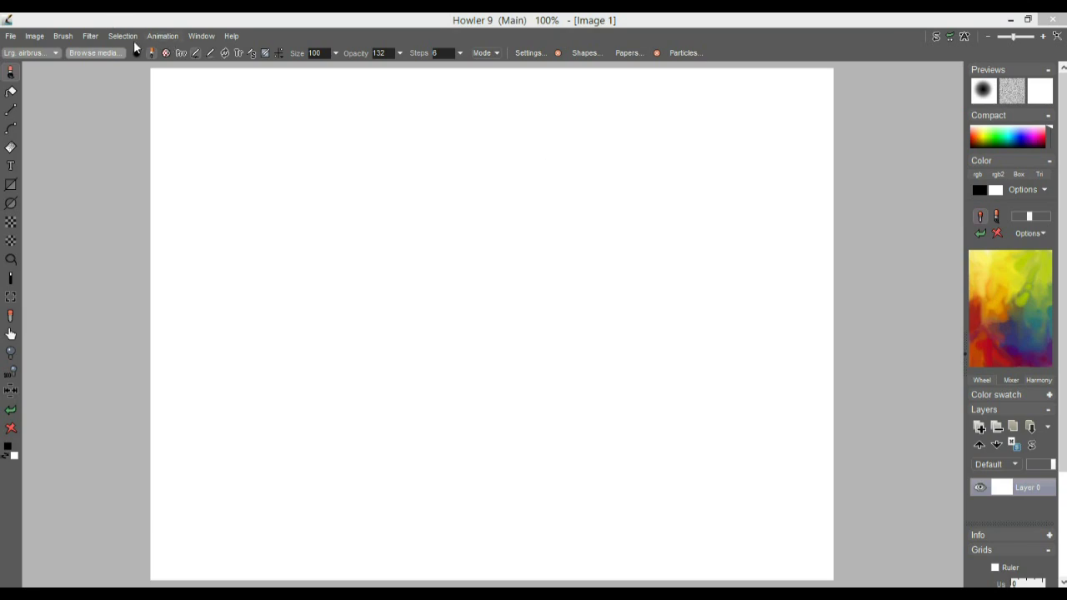
# Browse the Animation menu, then show the Filter > Animated submenu listing Particle modeler.
pyautogui.click(162, 36)
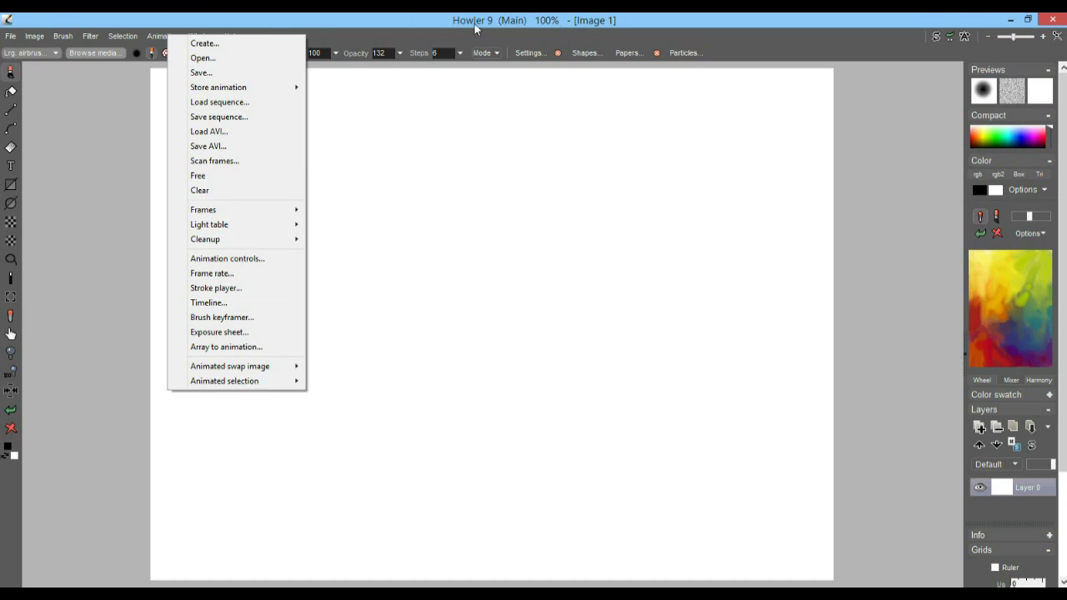
pyautogui.click(474, 24)
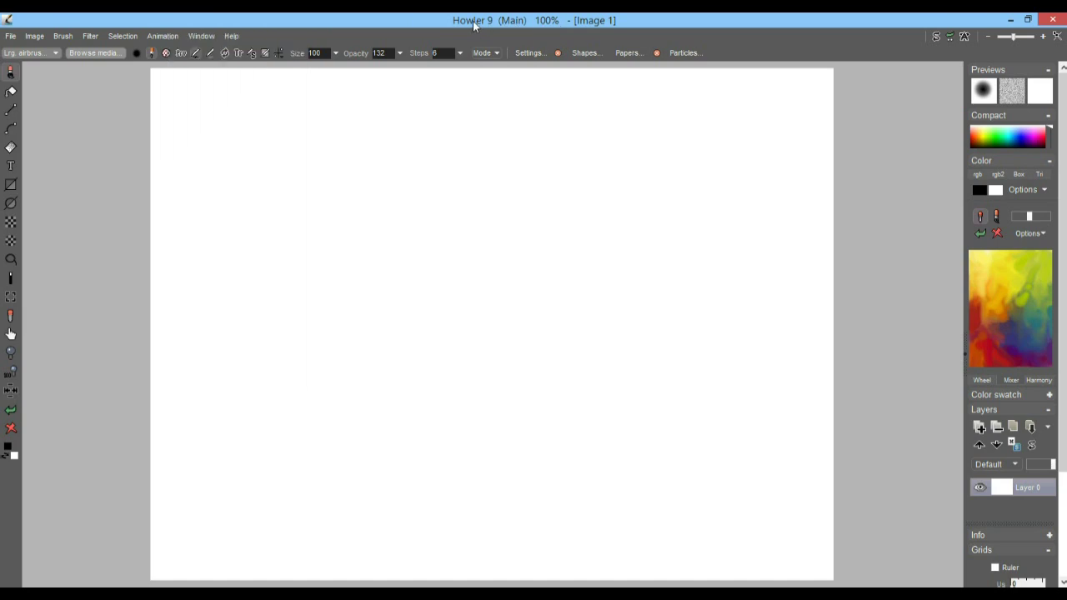
pyautogui.click(95, 40)
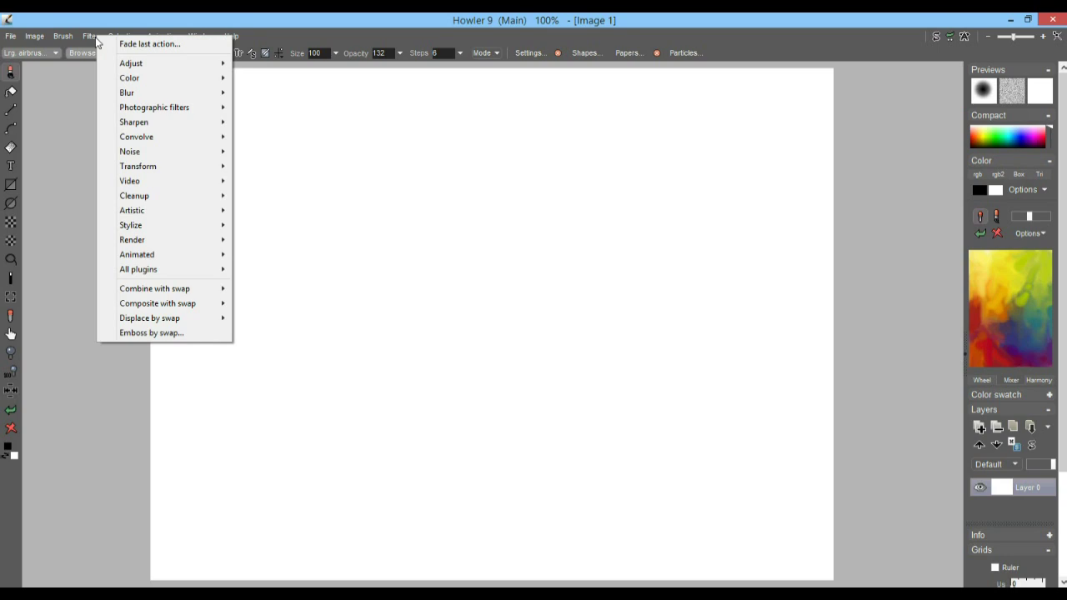
pyautogui.click(92, 37)
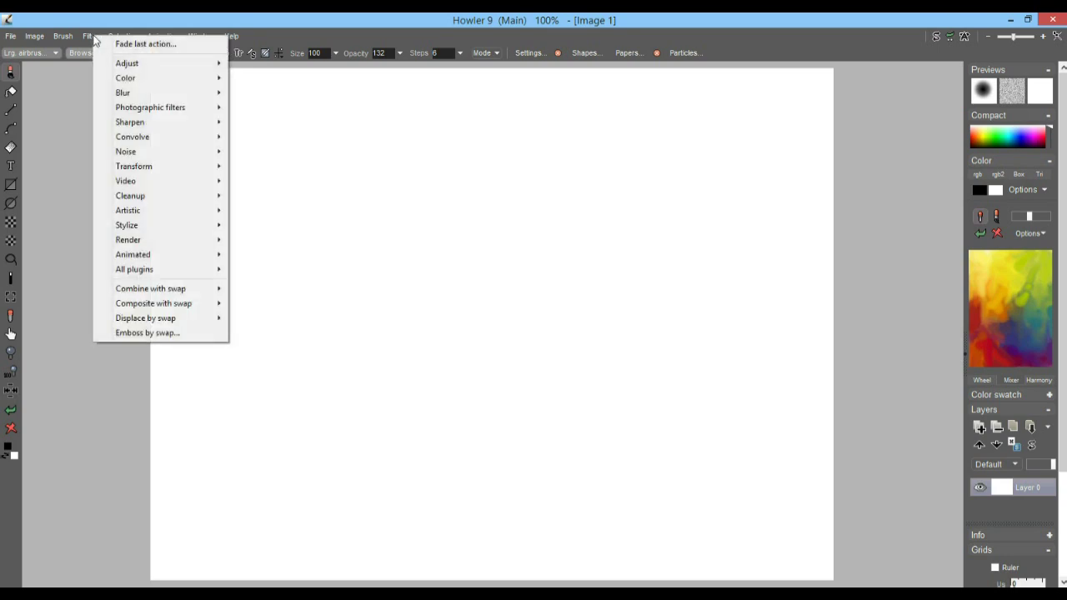
pyautogui.moveTo(155, 257)
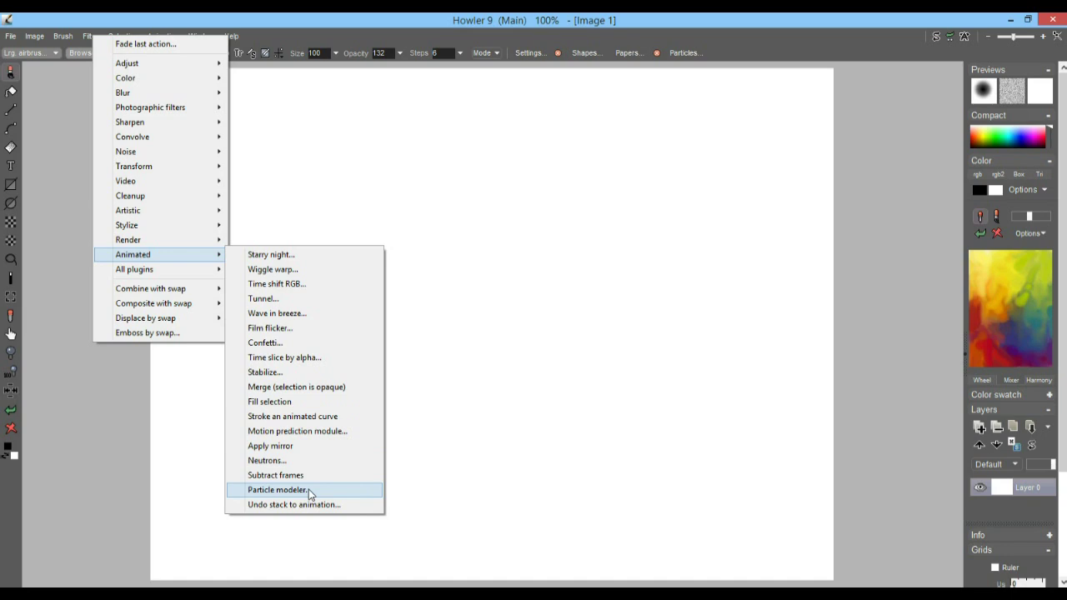
# Launch the Particle modeler and agree to create an animation for the project.
pyautogui.click(277, 491)
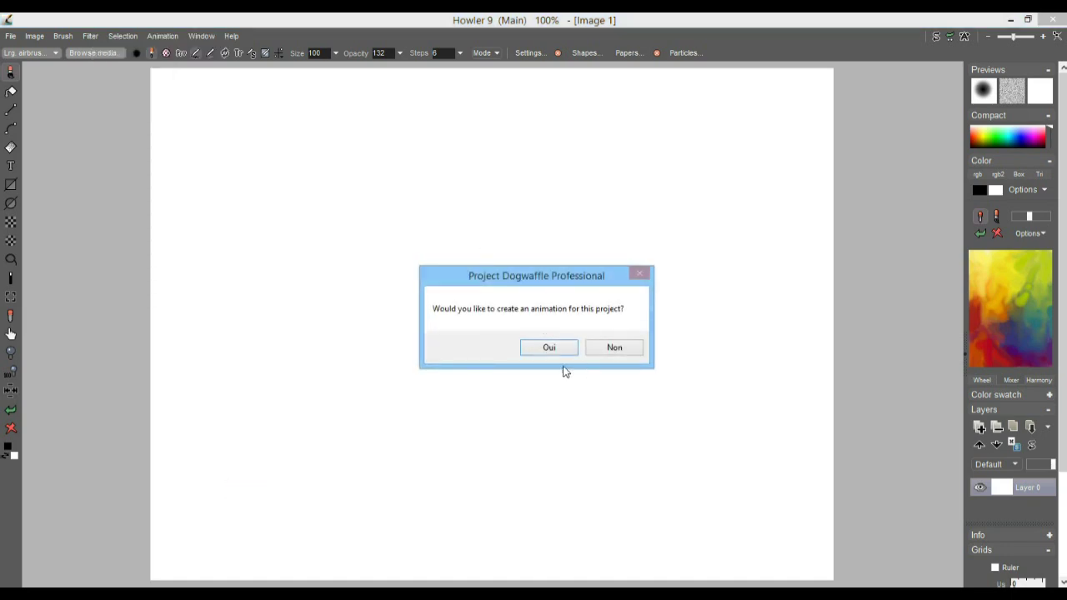
pyautogui.moveTo(550, 279); pyautogui.dragTo(419, 200)
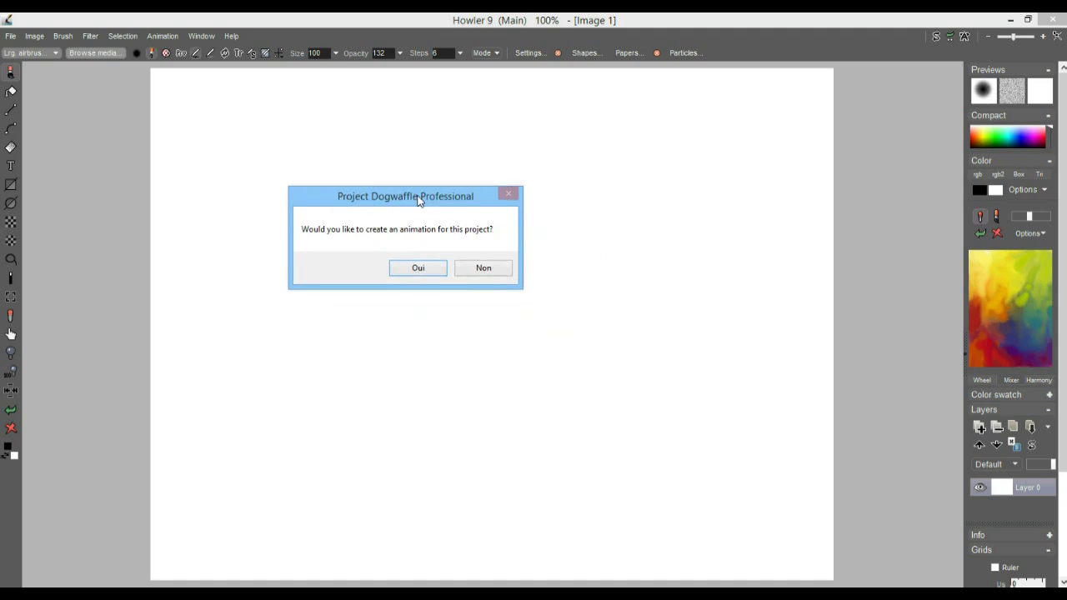
pyautogui.click(420, 269)
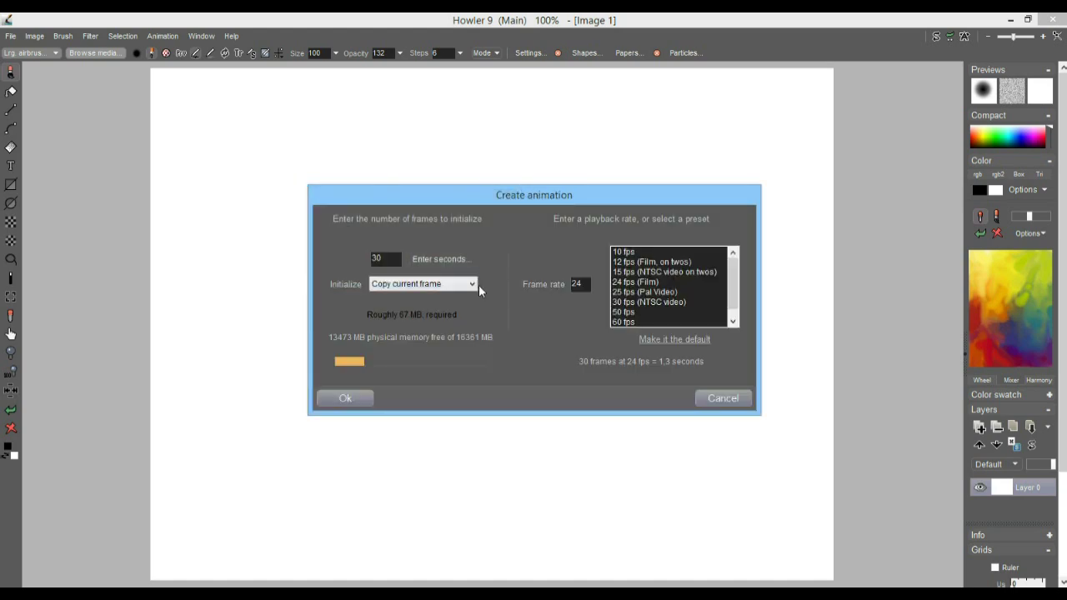
# Set the animation to 55 frames at a frame rate of 30 fps.
pyautogui.moveTo(407, 203); pyautogui.dragTo(367, 151)
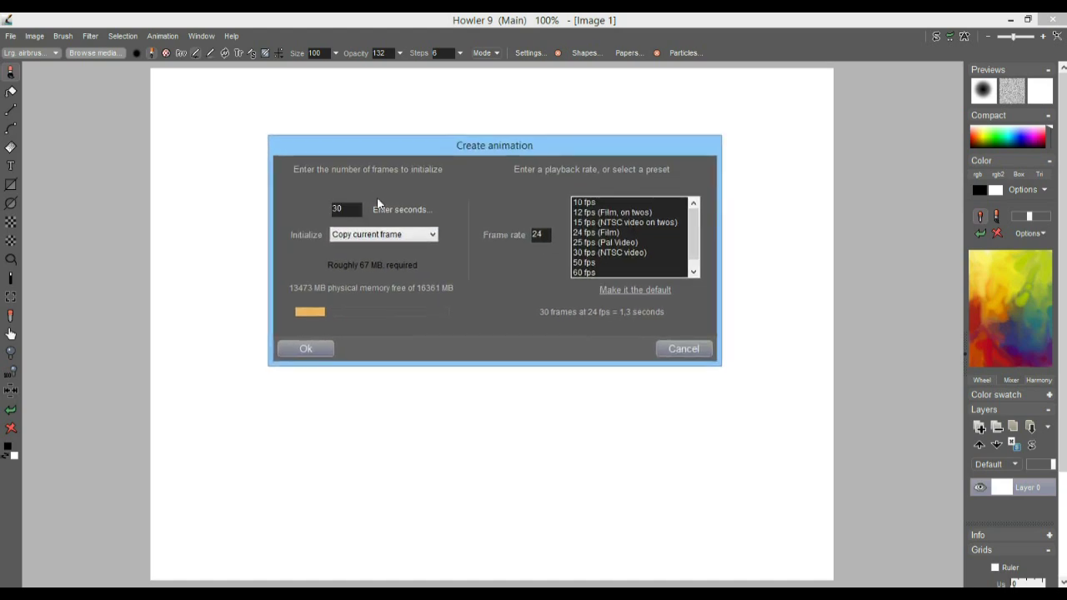
pyautogui.doubleClick(359, 210)
pyautogui.write('55')
pyautogui.doubleClick(539, 234)
pyautogui.write('30')
# Accept the 55-frame, 30 fps animation, resize the Particle modeler, and check Animate before returning to Model.
pyautogui.click(304, 351)
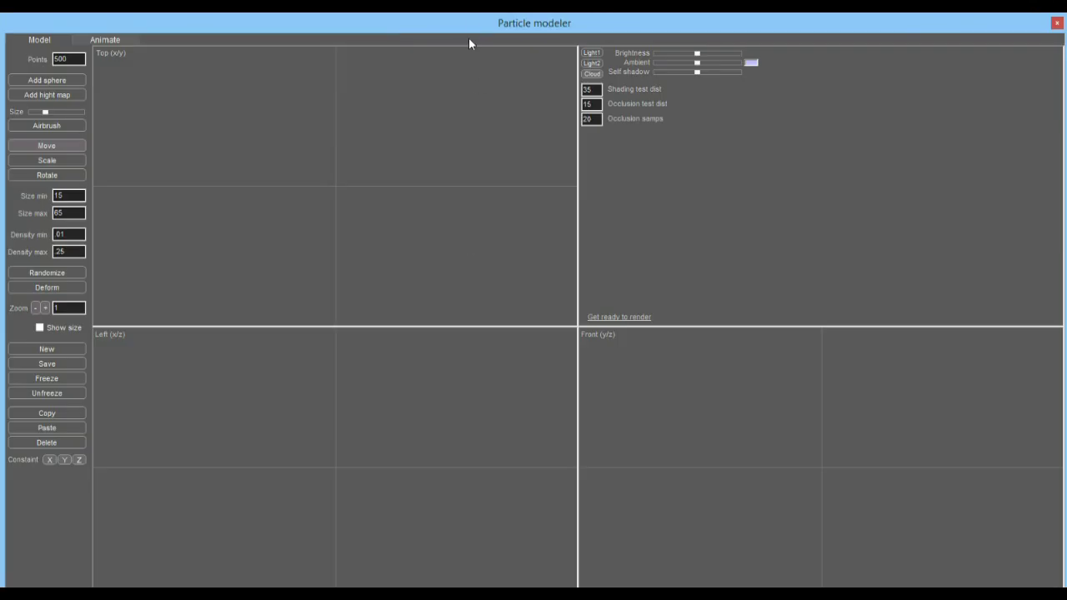
pyautogui.moveTo(473, 14)
pyautogui.mouseDown()
pyautogui.moveTo(473, 41)
pyautogui.moveTo(466, 27)
pyautogui.mouseUp()
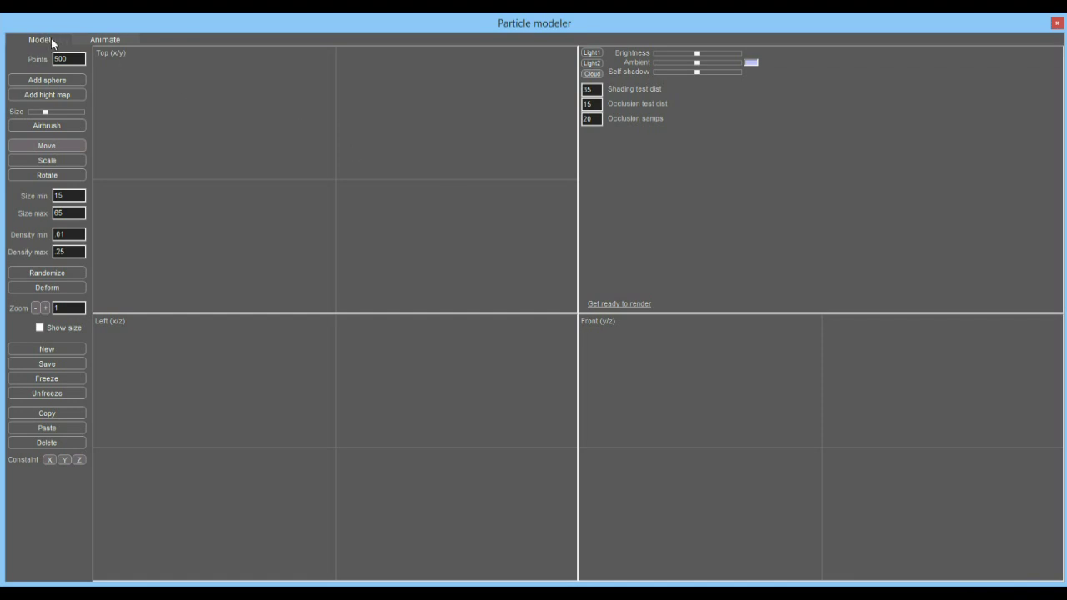
pyautogui.click(101, 42)
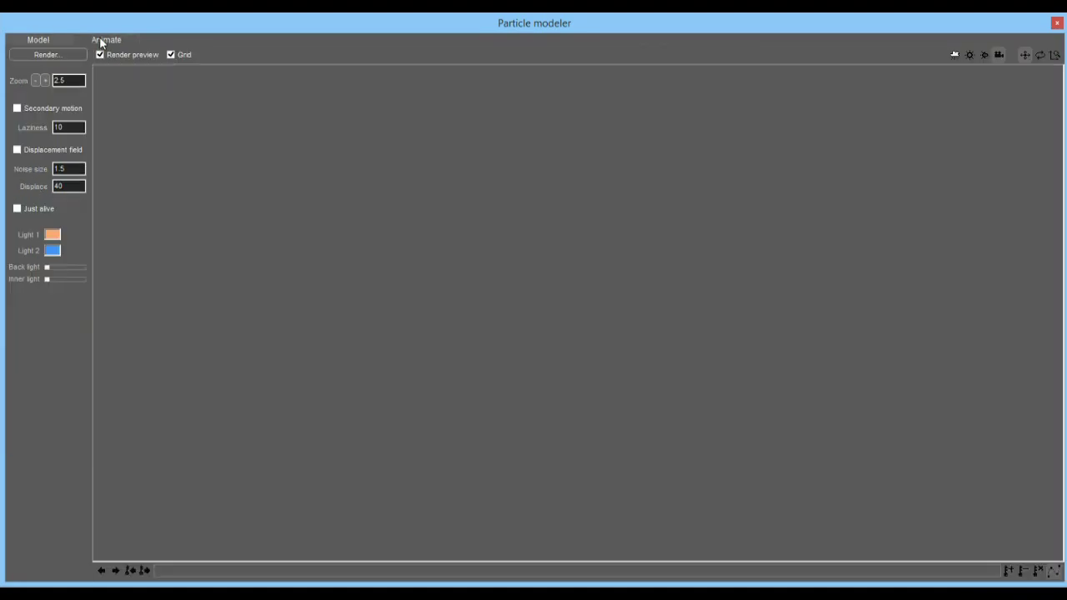
pyautogui.click(42, 39)
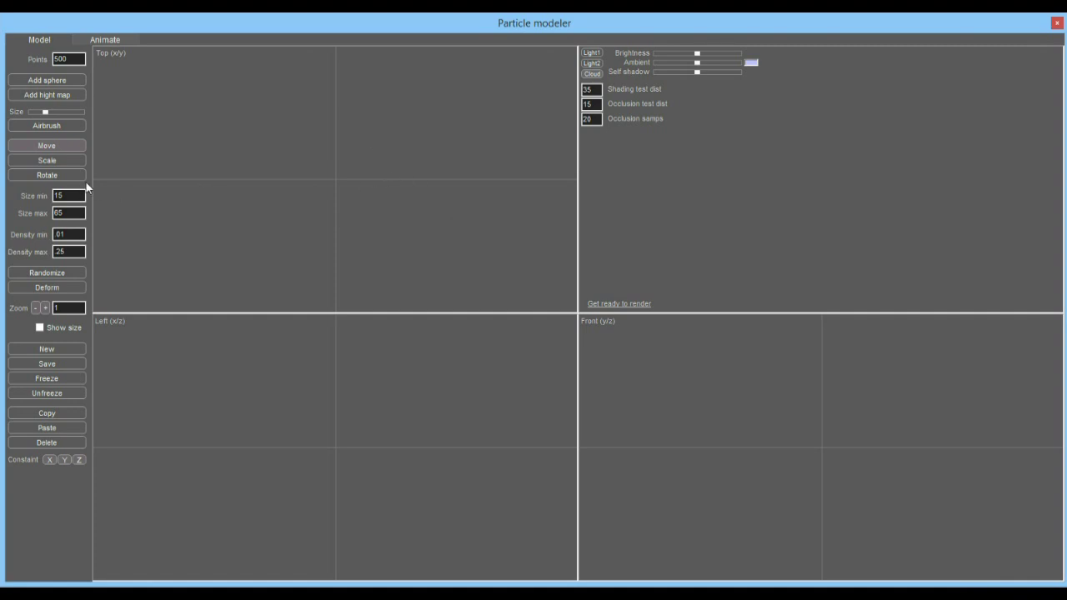
# Add a 500-point particle sphere and position it in the Top, Left and Front views.
pyautogui.click(45, 78)
pyautogui.doubleClick(71, 59)
pyautogui.moveTo(337, 177); pyautogui.dragTo(209, 153)
pyautogui.moveTo(239, 459); pyautogui.dragTo(252, 399)
pyautogui.moveTo(762, 410)
pyautogui.mouseDown()
pyautogui.moveTo(769, 429)
pyautogui.moveTo(775, 412)
pyautogui.mouseUp()
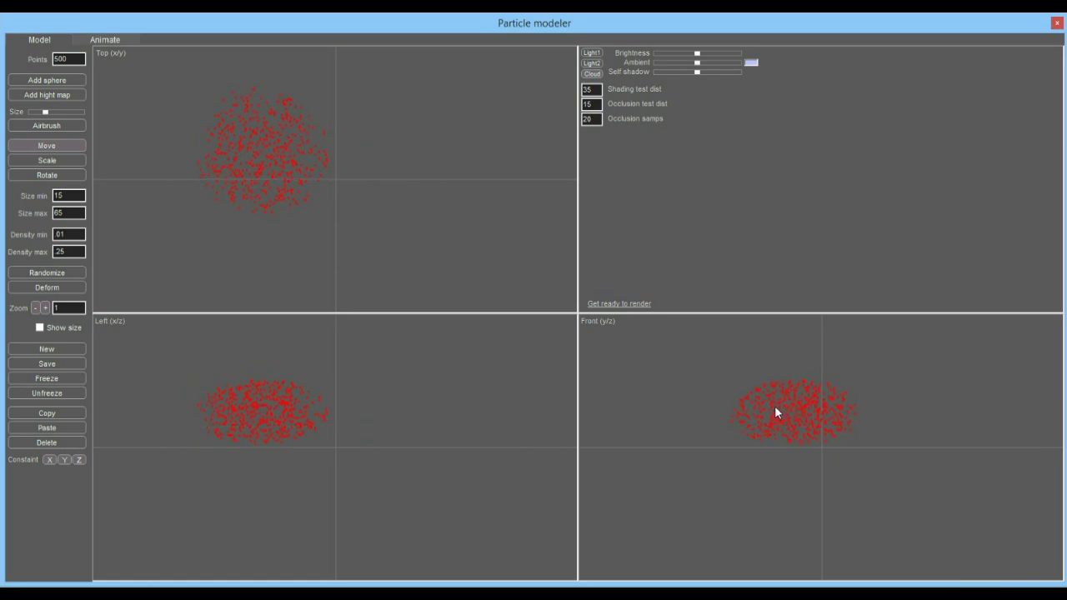
# Scale the sphere into a wide, thin disc, then center it and lower it.
pyautogui.click(55, 144)
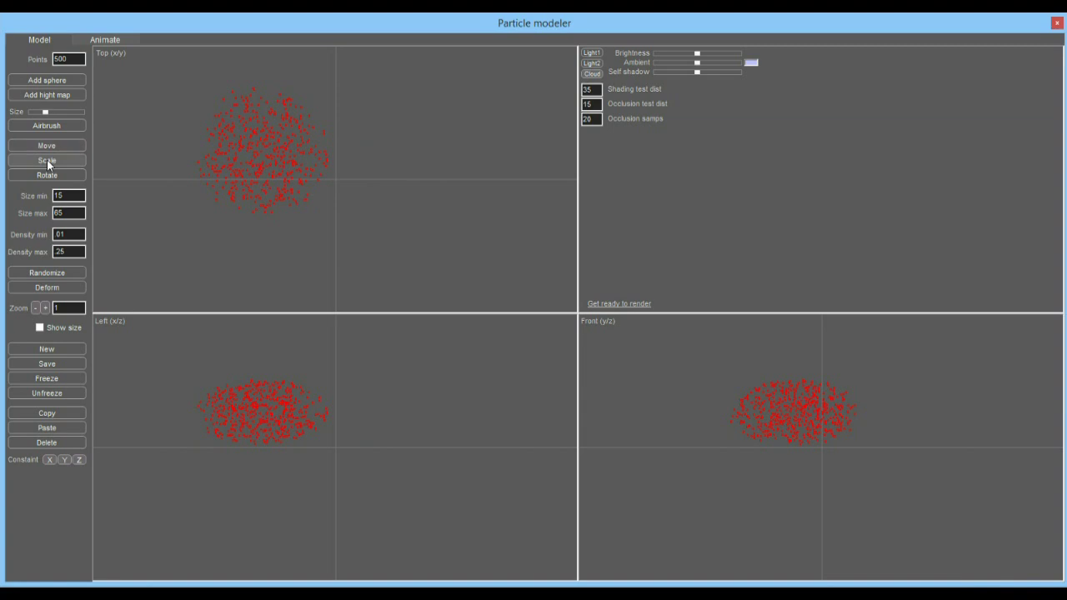
pyautogui.moveTo(312, 158)
pyautogui.mouseDown()
pyautogui.moveTo(350, 164)
pyautogui.moveTo(209, 167)
pyautogui.moveTo(370, 166)
pyautogui.moveTo(351, 182)
pyautogui.moveTo(328, 149)
pyautogui.mouseUp()
pyautogui.moveTo(338, 214); pyautogui.dragTo(327, 163)
pyautogui.moveTo(268, 415); pyautogui.dragTo(272, 441)
pyautogui.moveTo(273, 168); pyautogui.dragTo(272, 175)
pyautogui.click(50, 145)
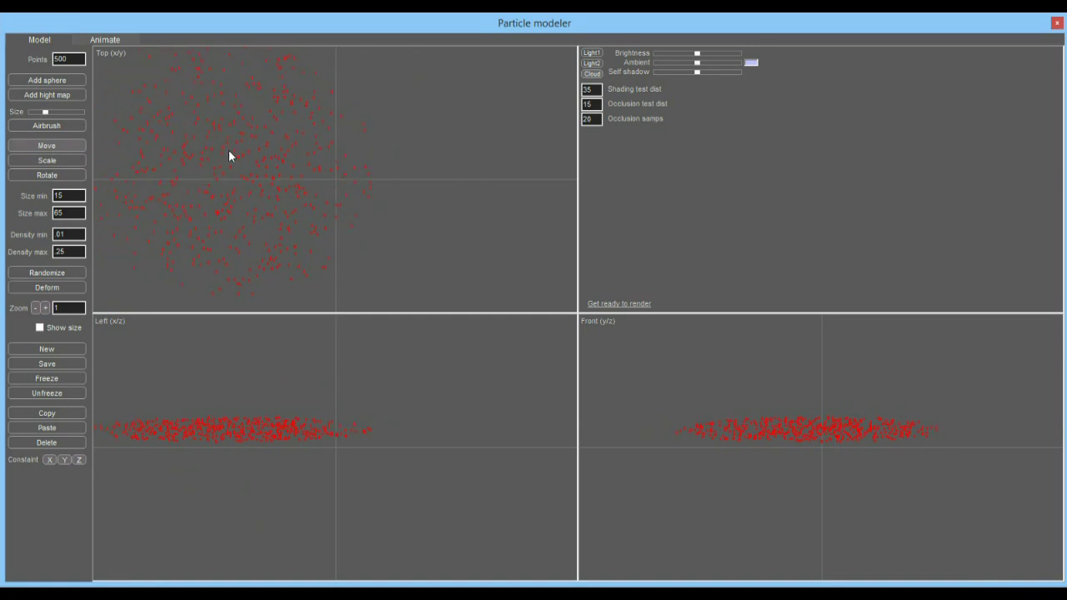
pyautogui.moveTo(252, 160); pyautogui.dragTo(313, 162)
pyautogui.moveTo(324, 432); pyautogui.dragTo(338, 533)
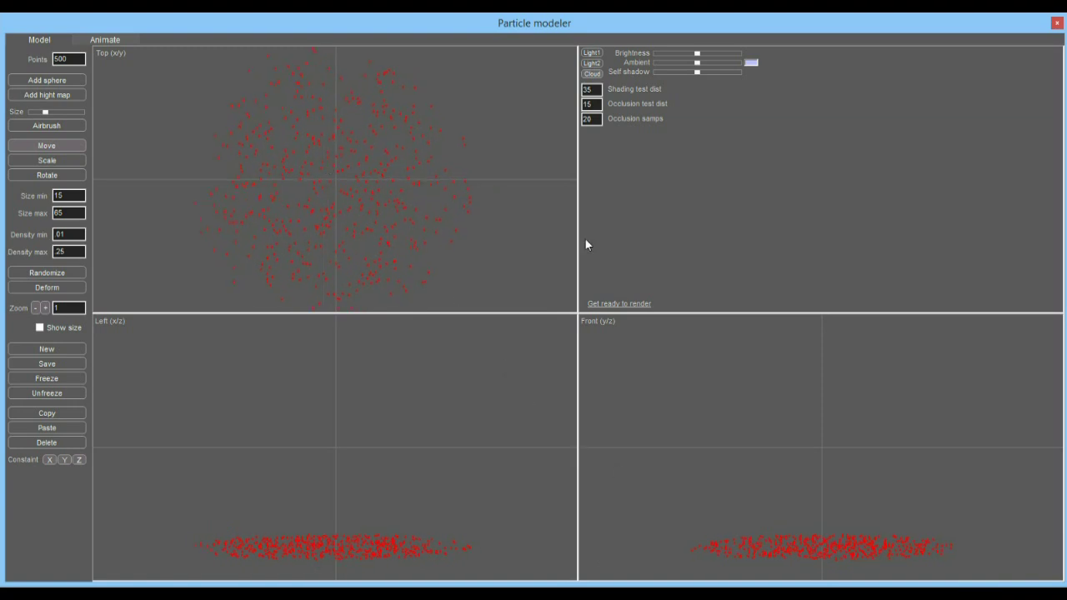
# Render a shaded preview of the disc, then unfreeze the particles and nudge them right.
pyautogui.click(603, 305)
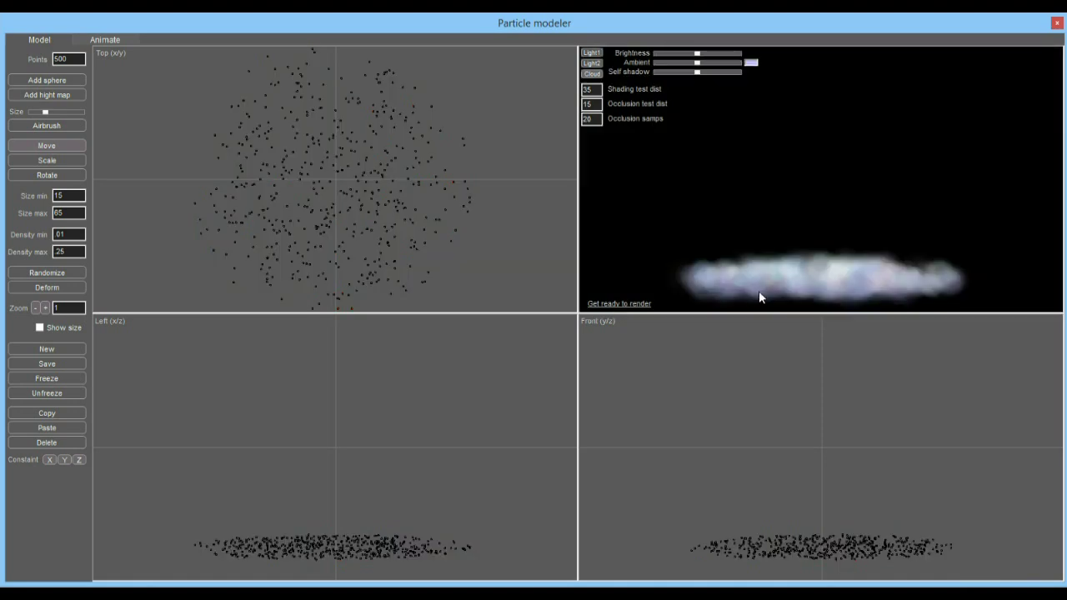
pyautogui.moveTo(760, 291); pyautogui.dragTo(758, 196)
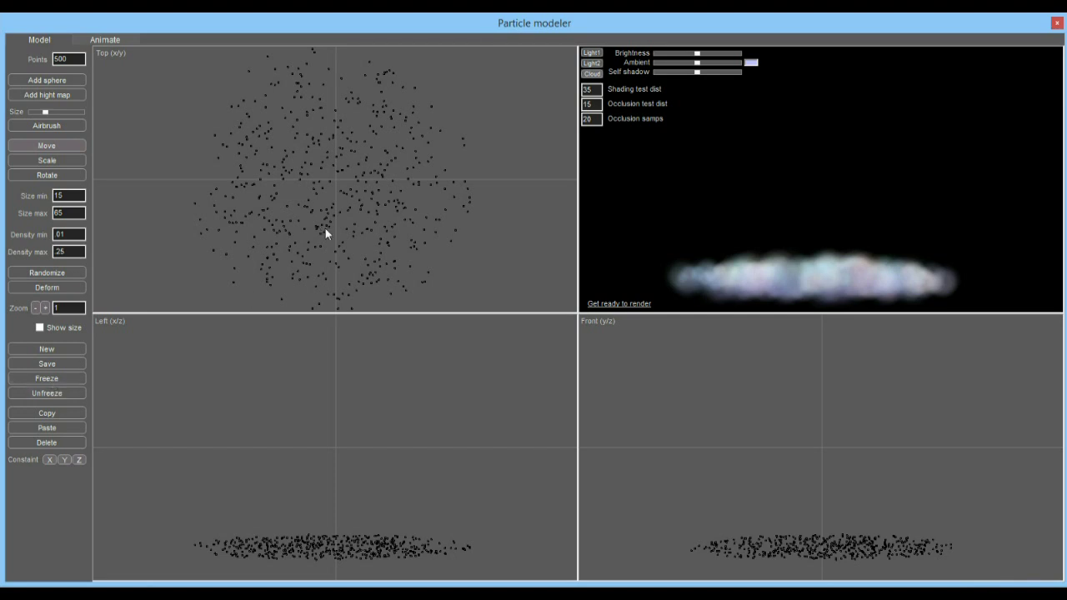
pyautogui.click(47, 392)
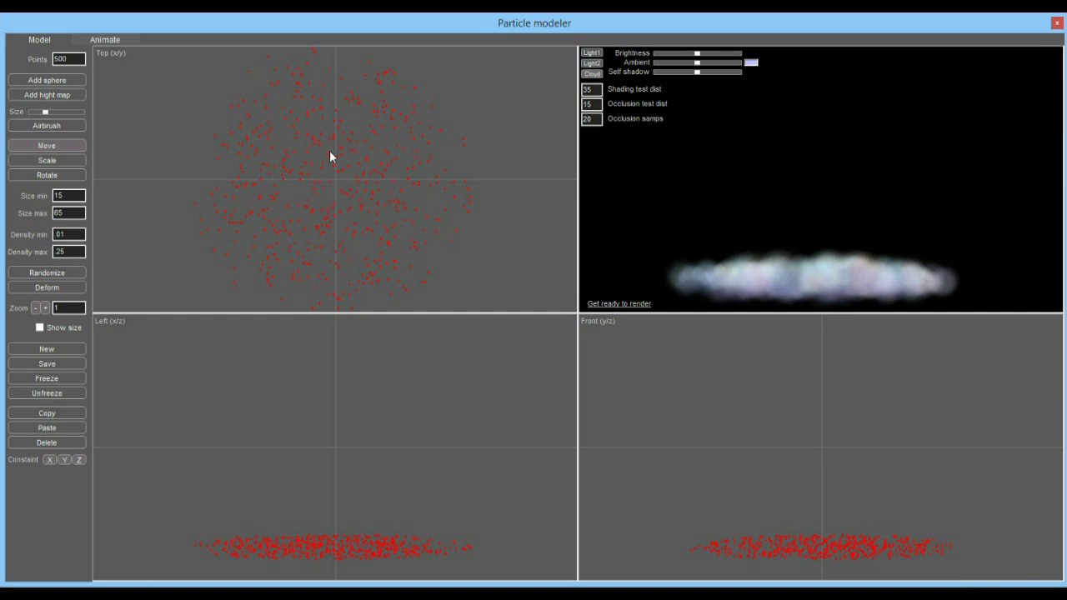
pyautogui.moveTo(324, 170)
pyautogui.mouseDown()
pyautogui.moveTo(368, 181)
pyautogui.moveTo(334, 173)
pyautogui.mouseUp()
pyautogui.moveTo(387, 155)
pyautogui.mouseDown()
pyautogui.moveTo(337, 152)
pyautogui.moveTo(406, 158)
pyautogui.mouseUp()
# Add a second particle sphere above the disc and squeeze it into a narrow red column.
pyautogui.click(55, 78)
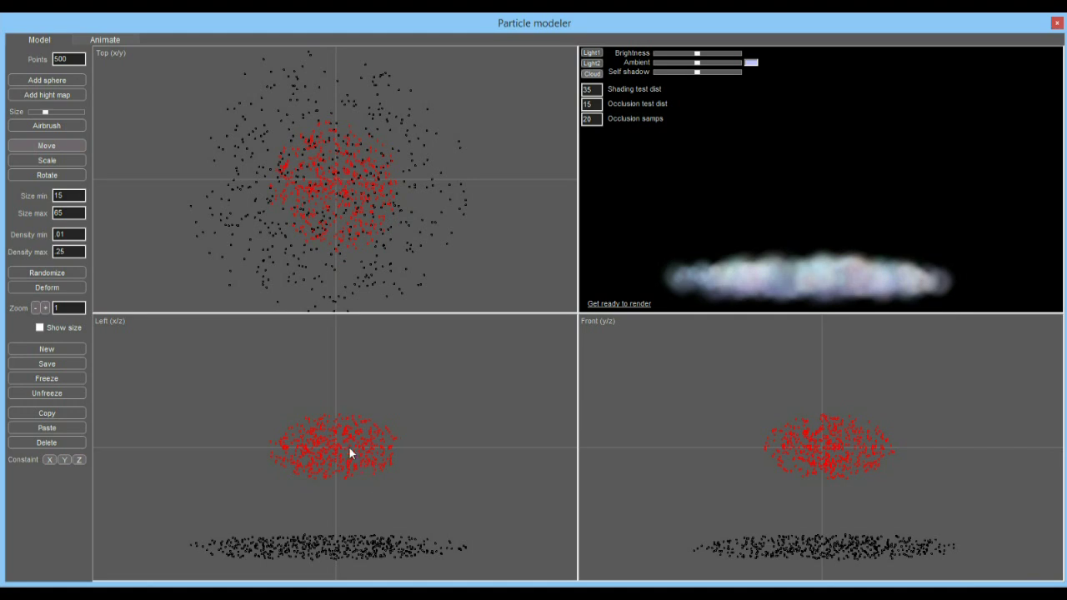
pyautogui.moveTo(349, 447); pyautogui.dragTo(345, 503)
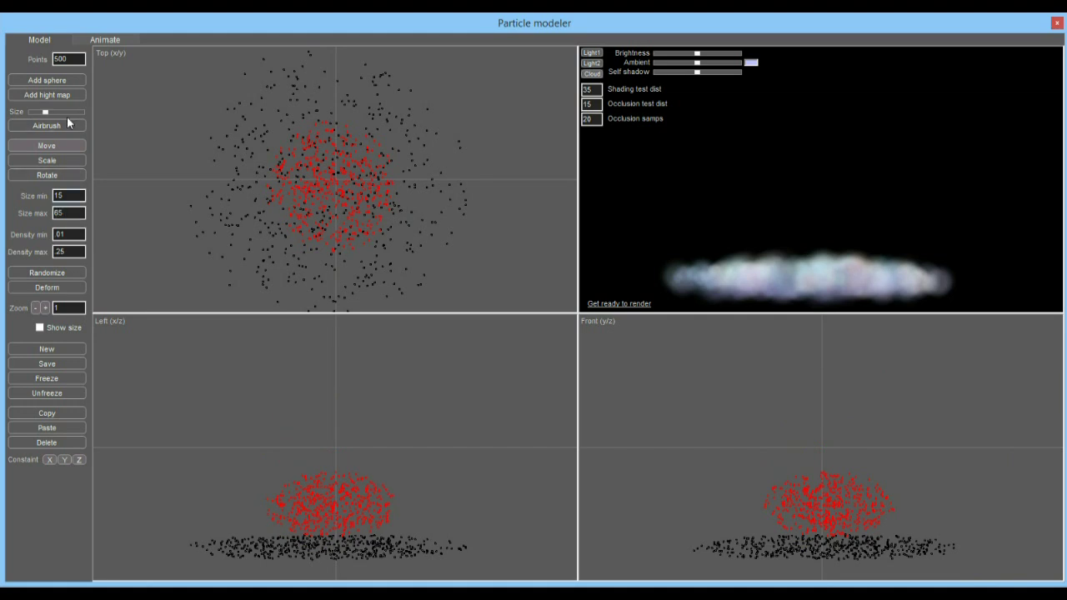
pyautogui.click(50, 159)
pyautogui.moveTo(344, 472)
pyautogui.mouseDown()
pyautogui.moveTo(335, 430)
pyautogui.moveTo(342, 485)
pyautogui.mouseUp()
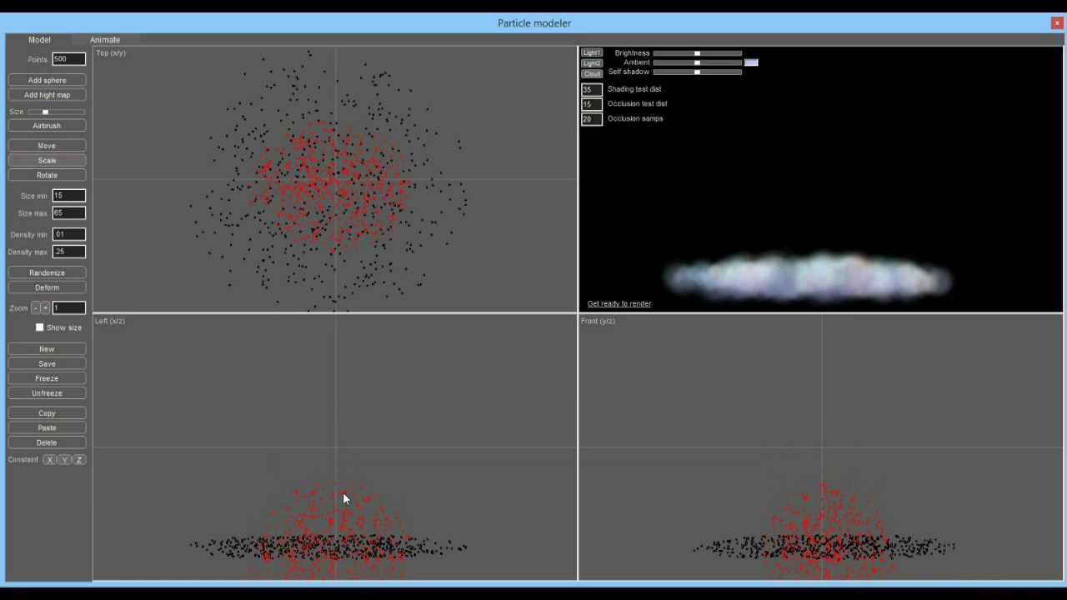
pyautogui.moveTo(343, 492)
pyautogui.mouseDown()
pyautogui.moveTo(316, 483)
pyautogui.moveTo(347, 494)
pyautogui.mouseUp()
pyautogui.moveTo(858, 532)
pyautogui.mouseDown()
pyautogui.moveTo(826, 522)
pyautogui.moveTo(846, 523)
pyautogui.moveTo(836, 534)
pyautogui.mouseUp()
pyautogui.moveTo(858, 495)
pyautogui.mouseDown()
pyautogui.moveTo(853, 489)
pyautogui.moveTo(855, 509)
pyautogui.mouseUp()
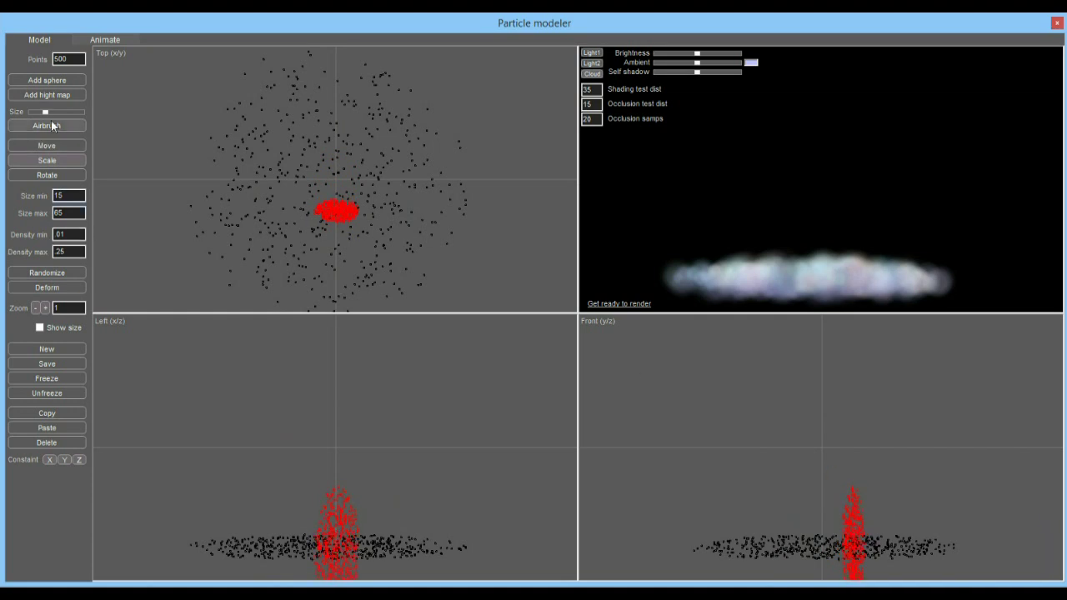
# Raise and center the red column, then reshape it into a tall, narrow stem.
pyautogui.click(46, 145)
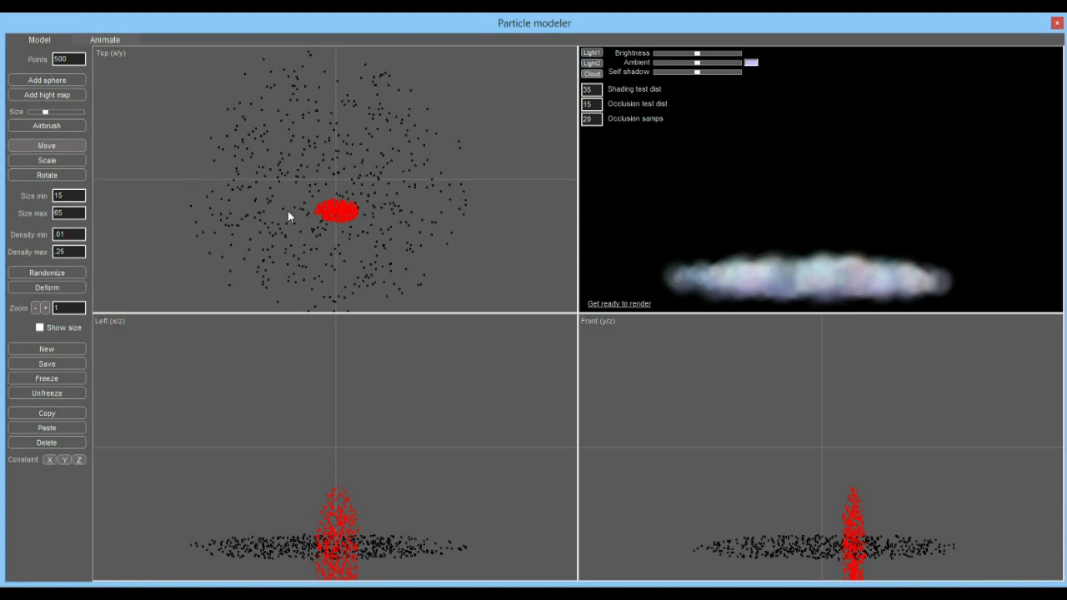
pyautogui.moveTo(343, 495); pyautogui.dragTo(342, 453)
pyautogui.moveTo(856, 482); pyautogui.dragTo(823, 483)
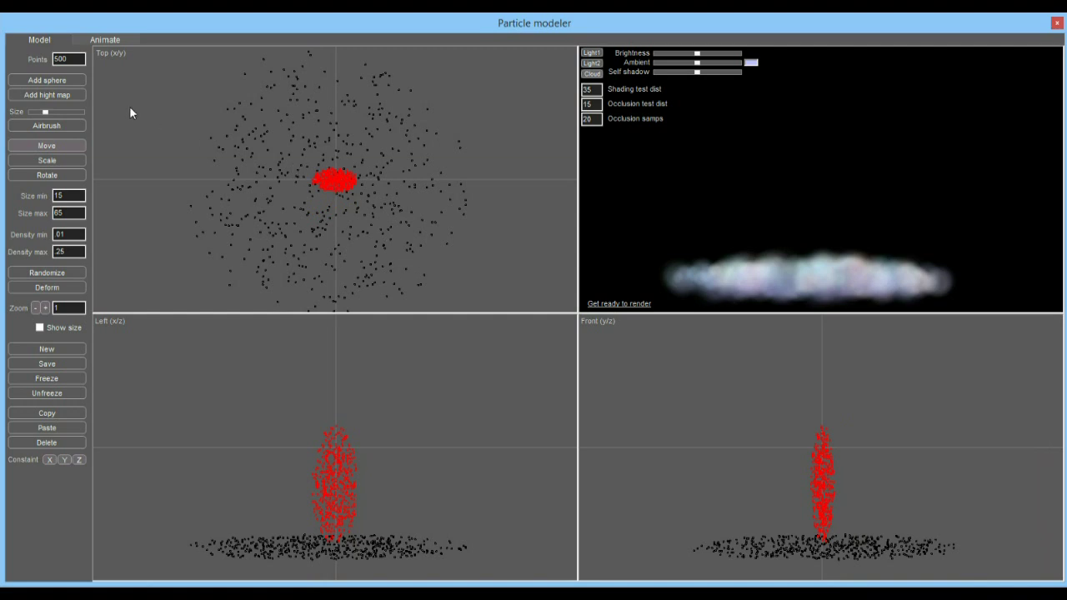
pyautogui.click(49, 160)
pyautogui.moveTo(323, 169); pyautogui.dragTo(341, 183)
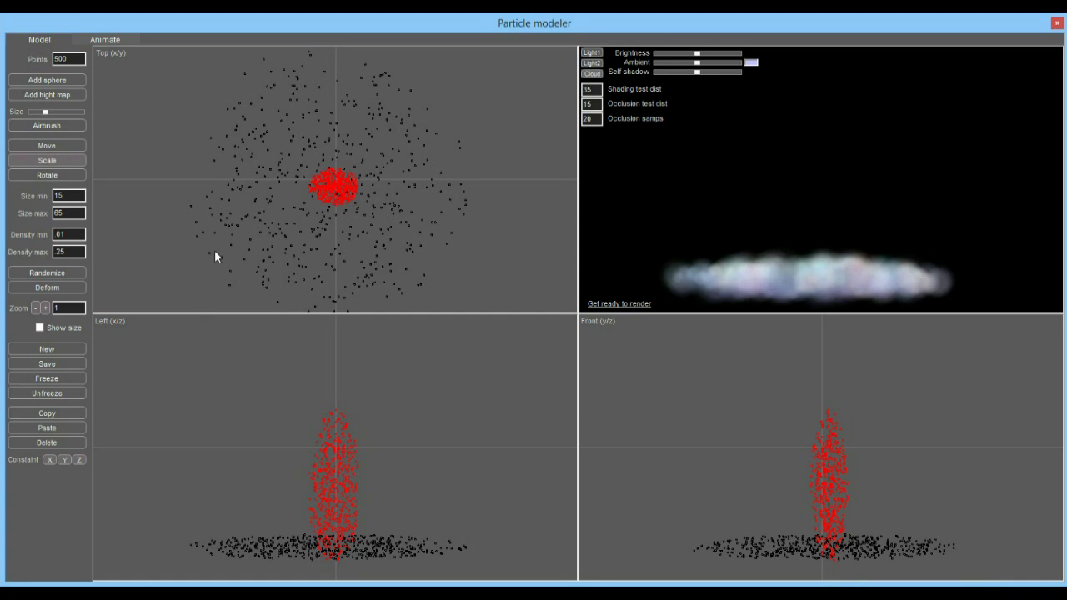
# Add another particle sphere and move it onto the top of the stem as the cap.
pyautogui.click(46, 77)
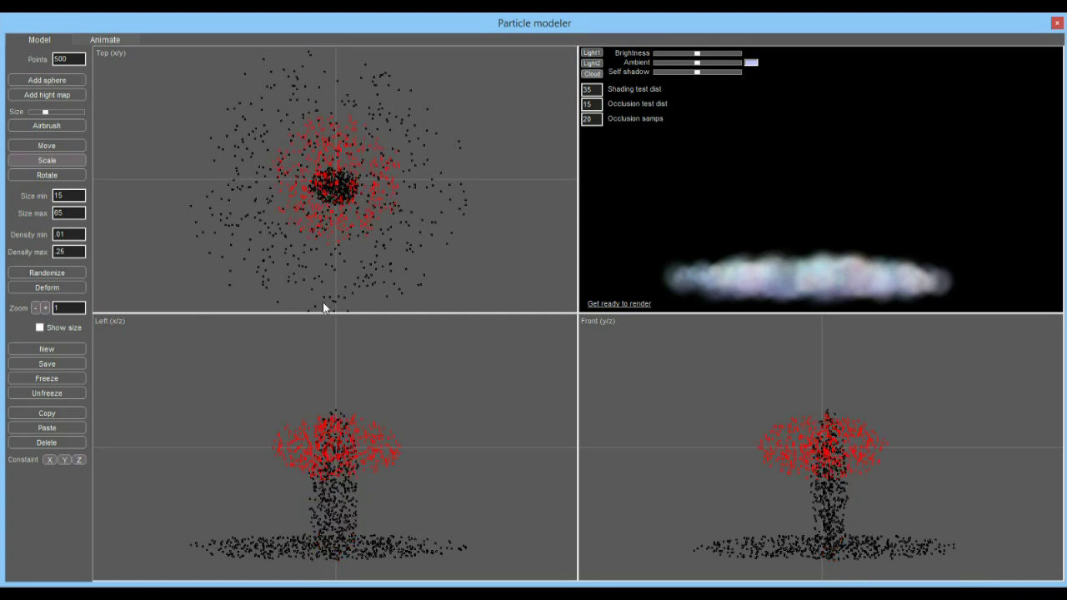
pyautogui.moveTo(339, 444)
pyautogui.mouseDown()
pyautogui.moveTo(347, 430)
pyautogui.moveTo(340, 449)
pyautogui.mouseUp()
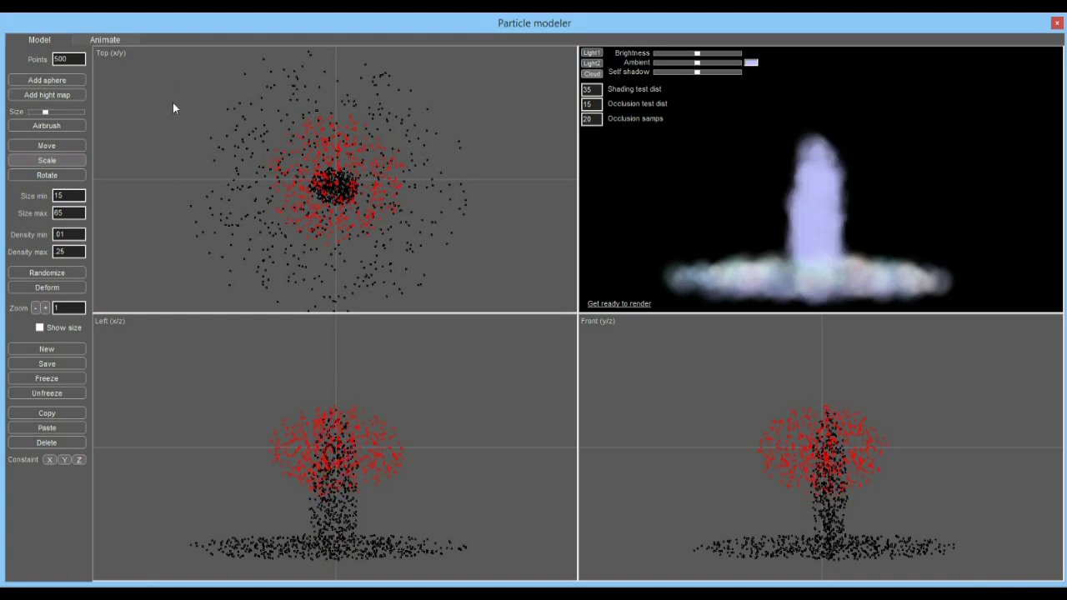
pyautogui.click(57, 146)
pyautogui.moveTo(345, 155); pyautogui.dragTo(374, 251)
pyautogui.moveTo(357, 432); pyautogui.dragTo(356, 415)
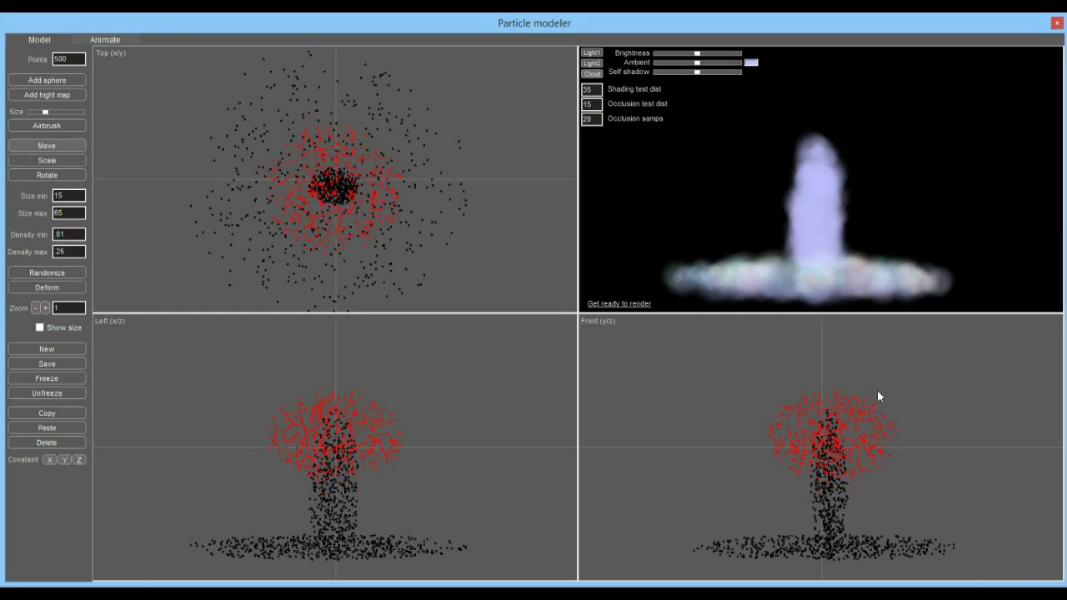
pyautogui.moveTo(873, 404); pyautogui.dragTo(845, 422)
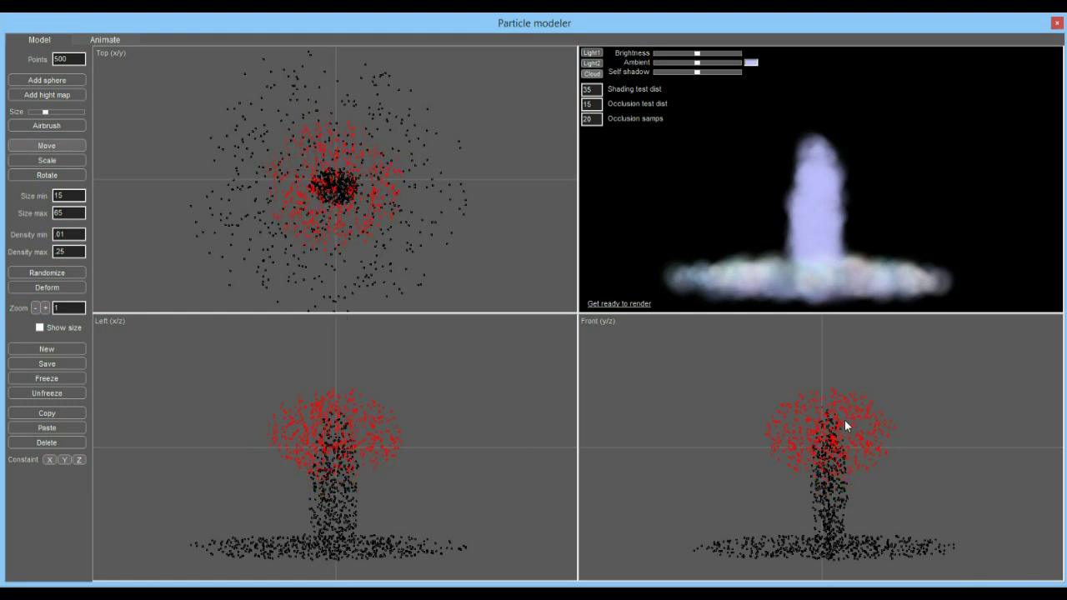
# Airbrush particle puffs with a larger Size around the cap to make it billow.
pyautogui.click(46, 125)
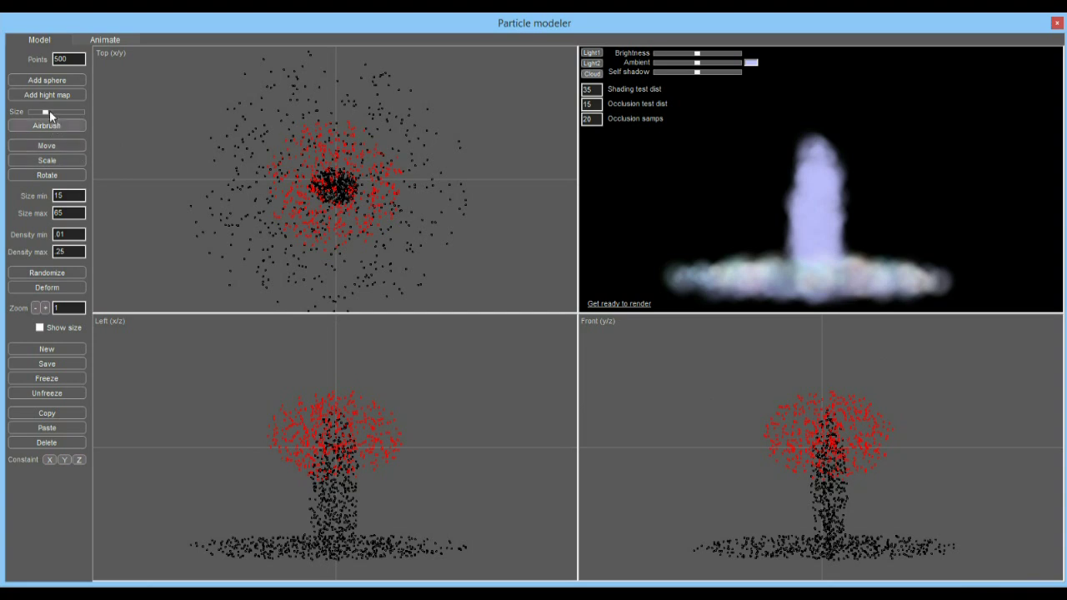
pyautogui.moveTo(49, 112); pyautogui.dragTo(58, 113)
pyautogui.click(408, 164)
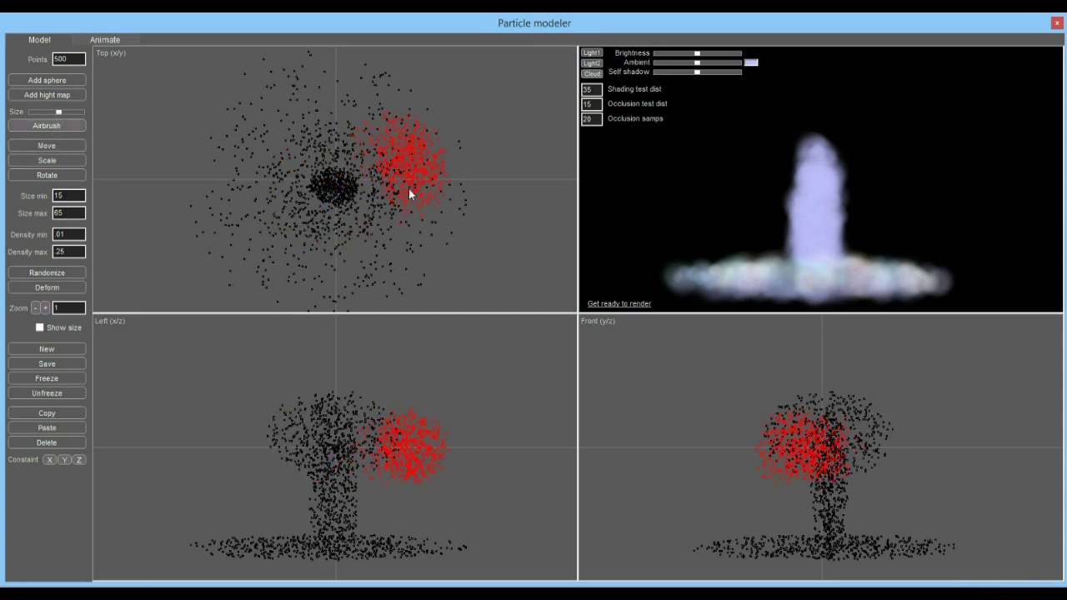
pyautogui.click(261, 137)
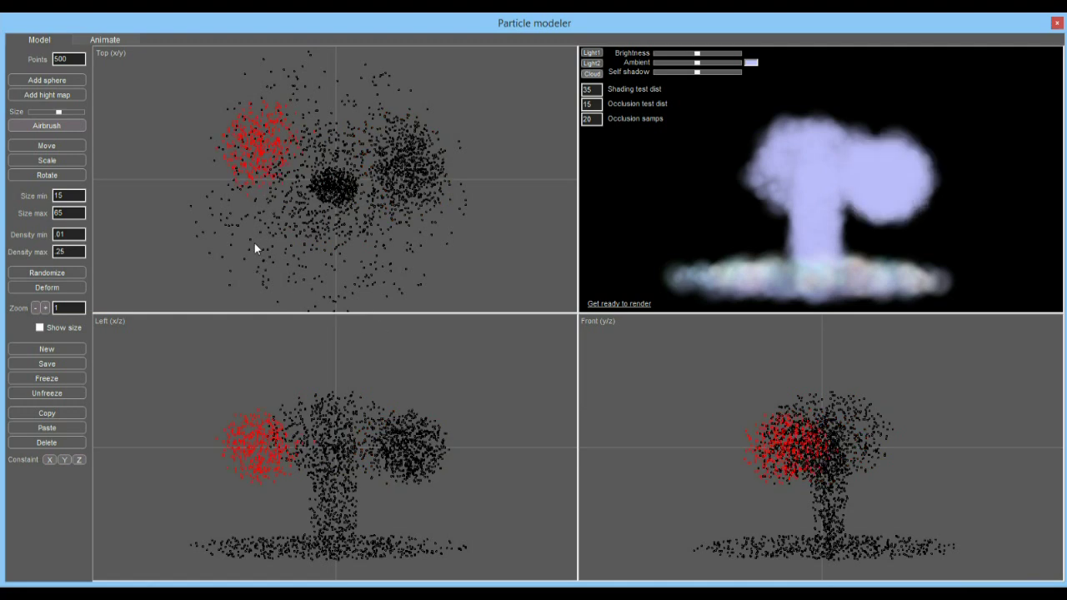
pyautogui.moveTo(255, 246); pyautogui.dragTo(397, 364)
pyautogui.moveTo(287, 407); pyautogui.dragTo(366, 369)
pyautogui.moveTo(817, 424); pyautogui.dragTo(886, 397)
pyautogui.moveTo(764, 472); pyautogui.dragTo(917, 455)
pyautogui.moveTo(779, 206); pyautogui.dragTo(807, 203)
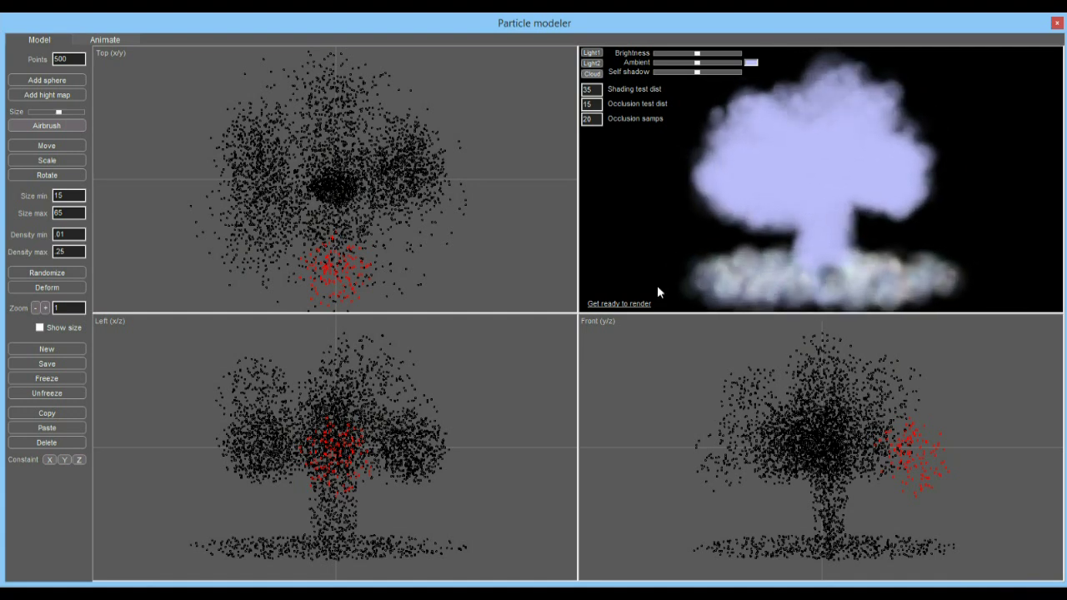
# Render the full mushroom cloud and adjust its Brightness.
pyautogui.click(619, 303)
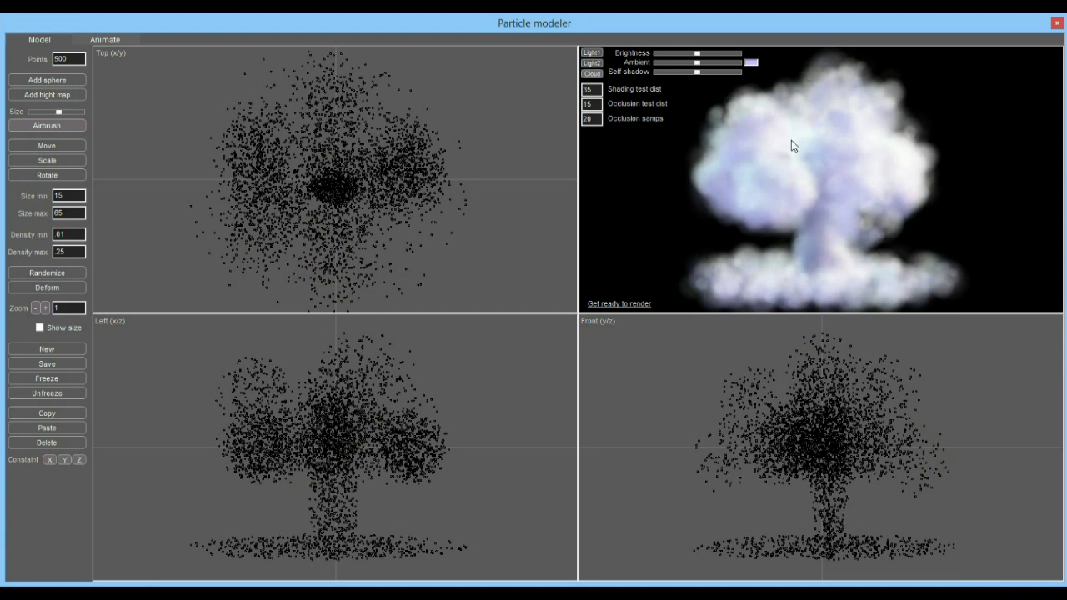
pyautogui.moveTo(698, 53); pyautogui.dragTo(668, 61)
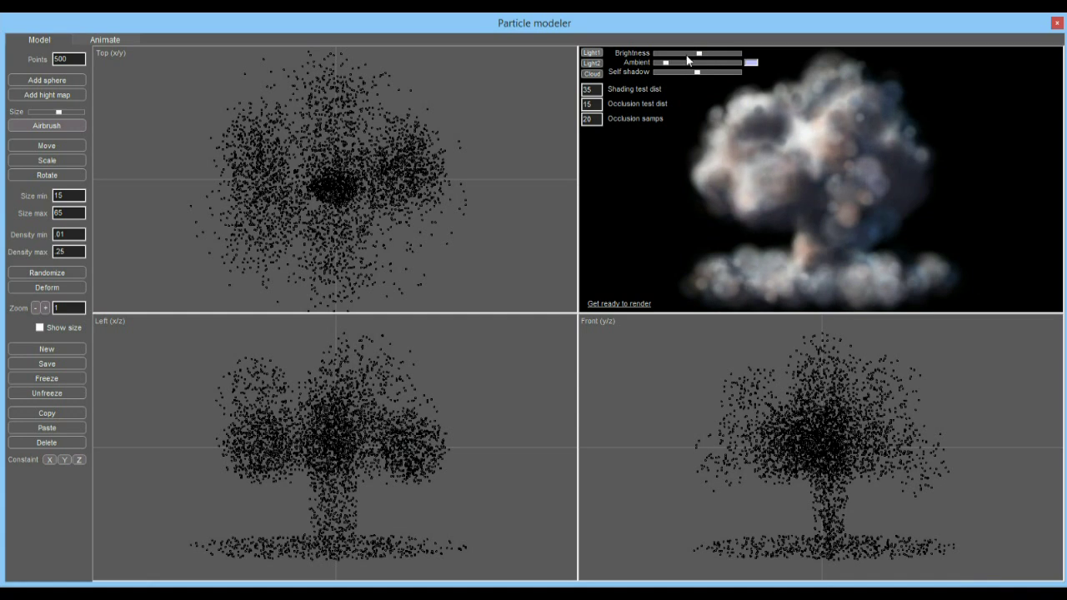
pyautogui.moveTo(699, 52); pyautogui.dragTo(704, 53)
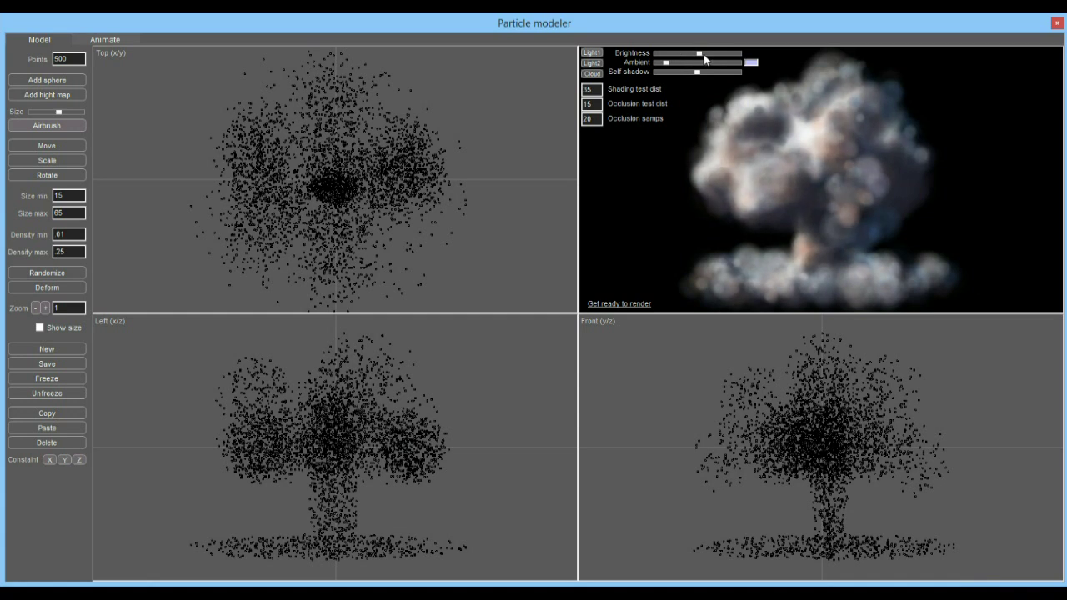
# Reposition Light1 and Light2 around the cloud and raise the Ambient level.
pyautogui.moveTo(843, 158)
pyautogui.mouseDown()
pyautogui.moveTo(857, 153)
pyautogui.moveTo(739, 222)
pyautogui.mouseUp()
pyautogui.click(591, 52)
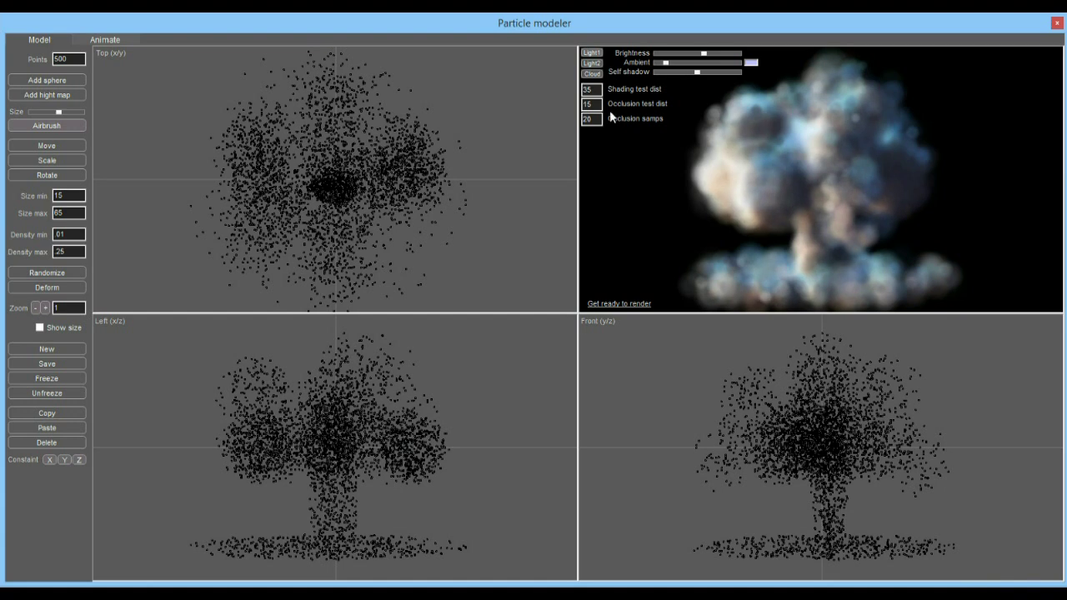
pyautogui.moveTo(806, 178); pyautogui.dragTo(785, 242)
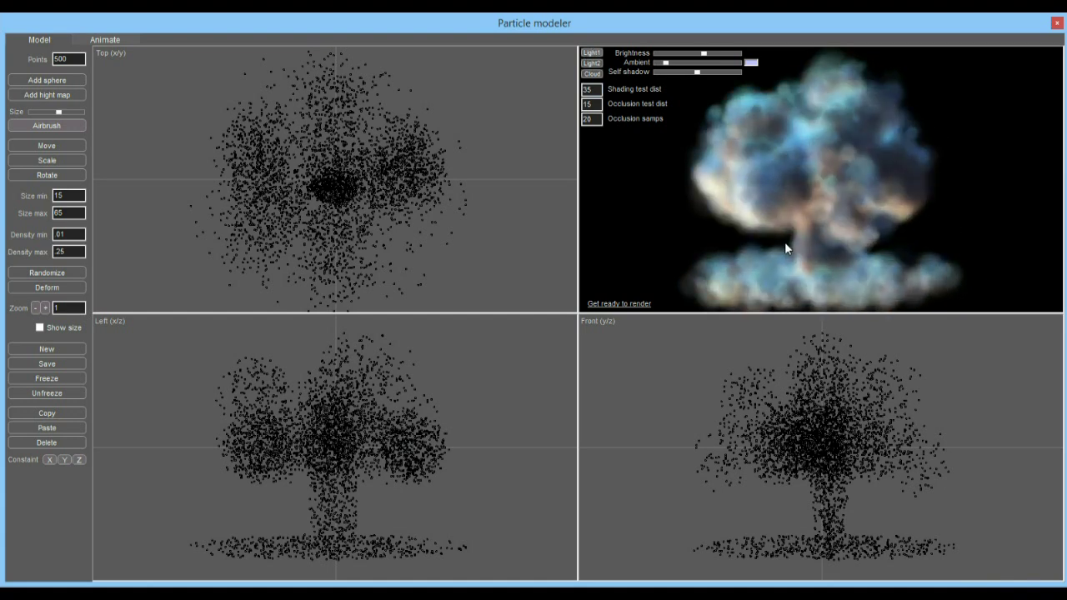
pyautogui.click(591, 63)
pyautogui.moveTo(793, 128); pyautogui.dragTo(560, 52)
pyautogui.moveTo(823, 176)
pyautogui.mouseDown()
pyautogui.moveTo(748, 271)
pyautogui.moveTo(778, 259)
pyautogui.moveTo(767, 201)
pyautogui.moveTo(774, 220)
pyautogui.moveTo(687, 128)
pyautogui.mouseUp()
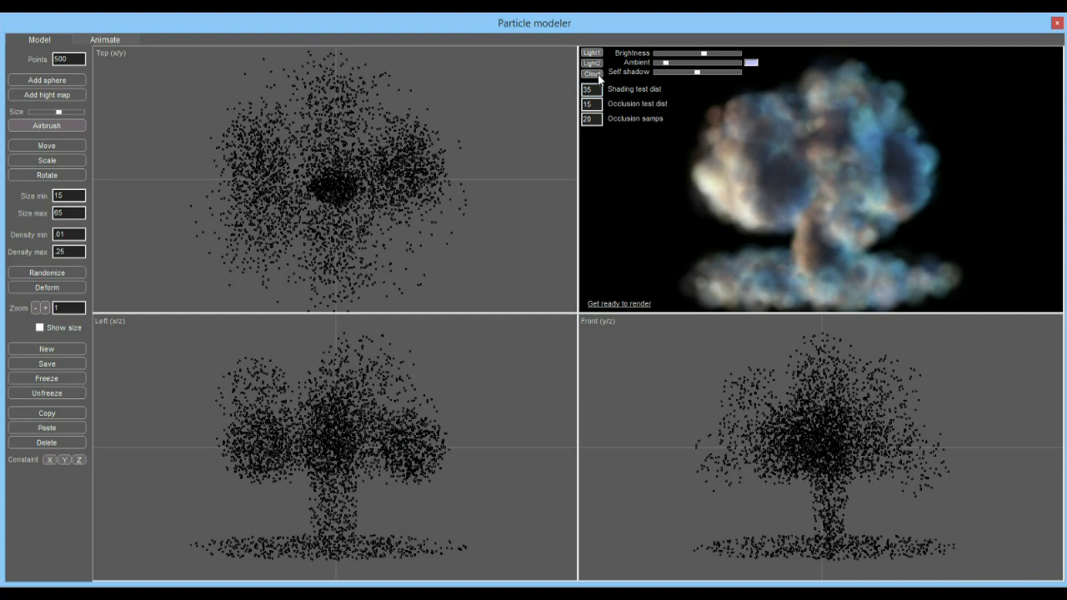
pyautogui.moveTo(667, 64)
pyautogui.mouseDown()
pyautogui.moveTo(717, 69)
pyautogui.moveTo(658, 74)
pyautogui.moveTo(752, 71)
pyautogui.moveTo(667, 73)
pyautogui.moveTo(695, 74)
pyautogui.moveTo(671, 55)
pyautogui.moveTo(736, 55)
pyautogui.moveTo(674, 74)
pyautogui.mouseUp()
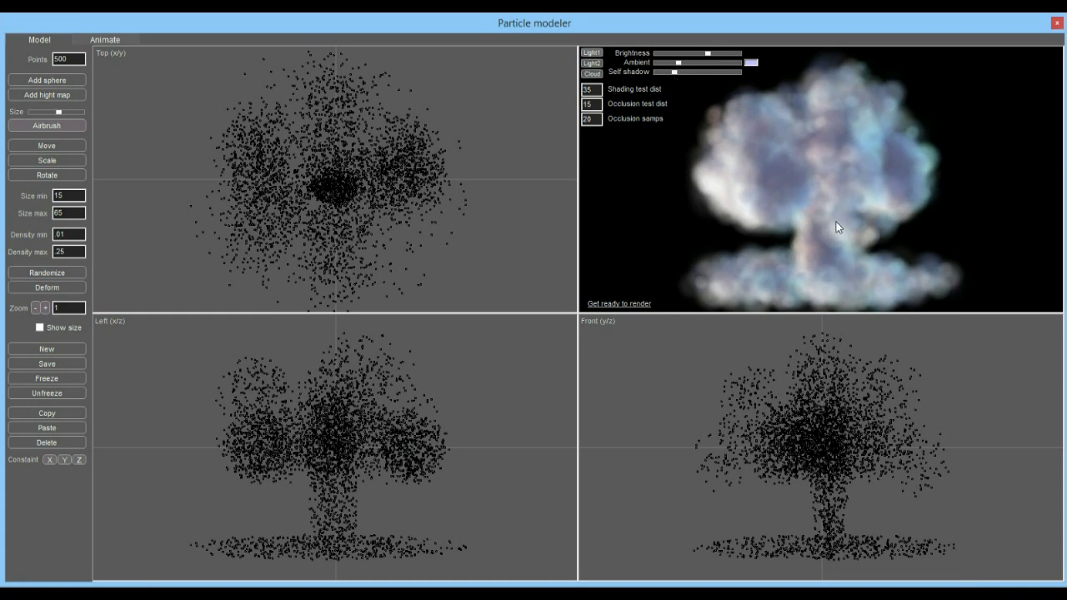
pyautogui.moveTo(679, 62); pyautogui.dragTo(683, 62)
# Try a dark red ambient light colour in the Color picker.
pyautogui.click(750, 63)
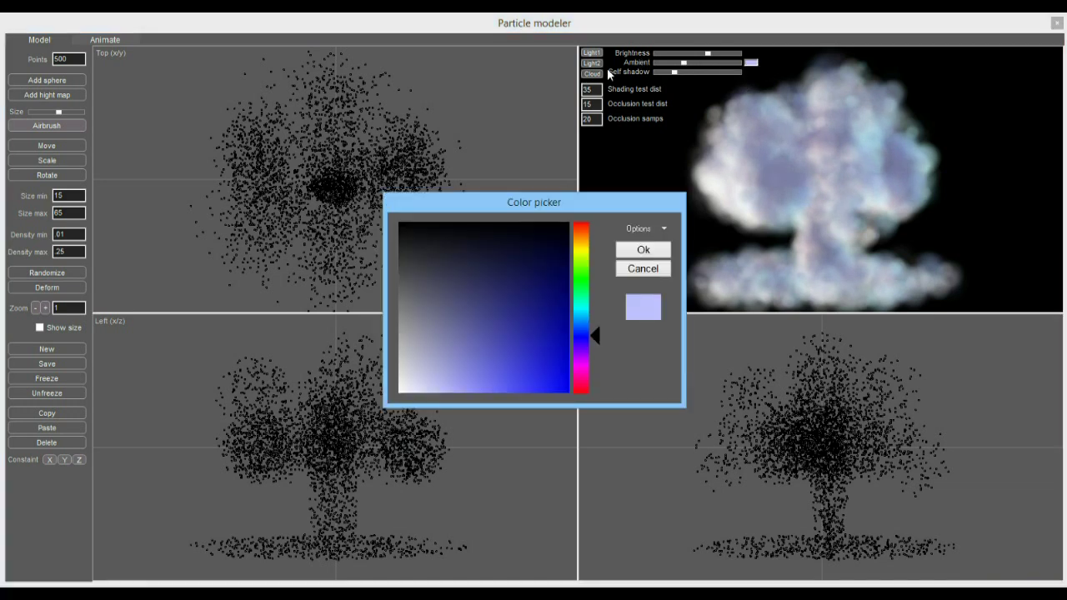
pyautogui.moveTo(594, 258); pyautogui.dragTo(586, 231)
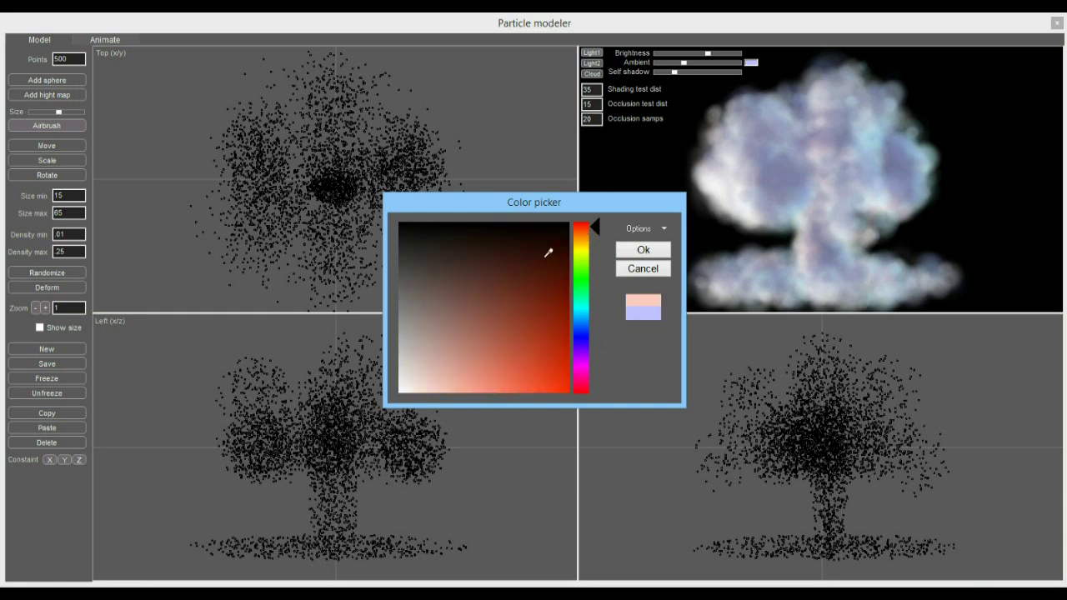
pyautogui.click(522, 333)
pyautogui.click(641, 251)
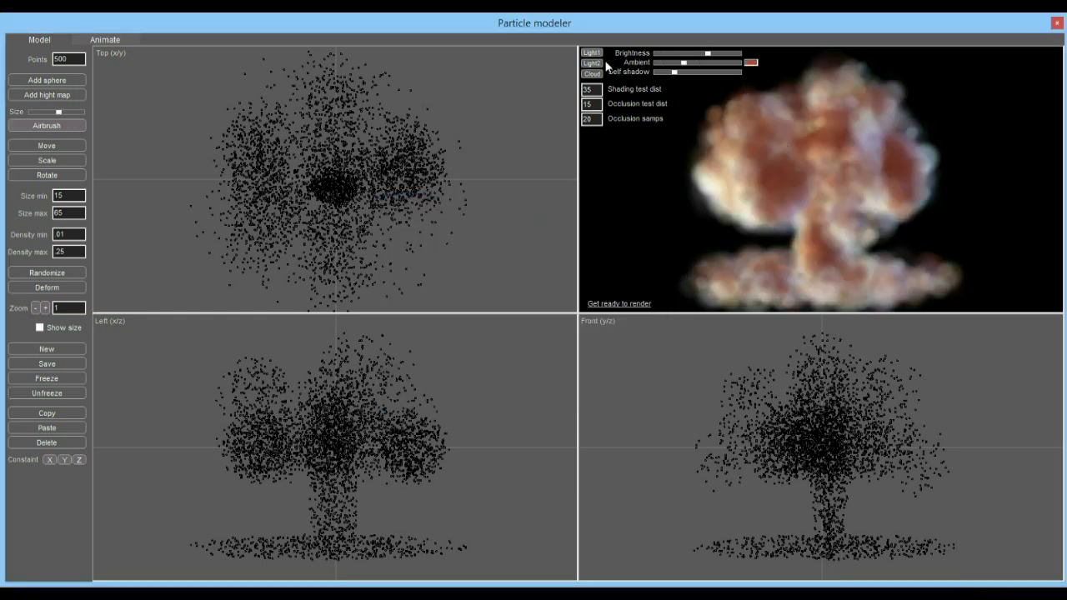
# Change the ambient colour to a light green and lower the Ambient level.
pyautogui.click(753, 63)
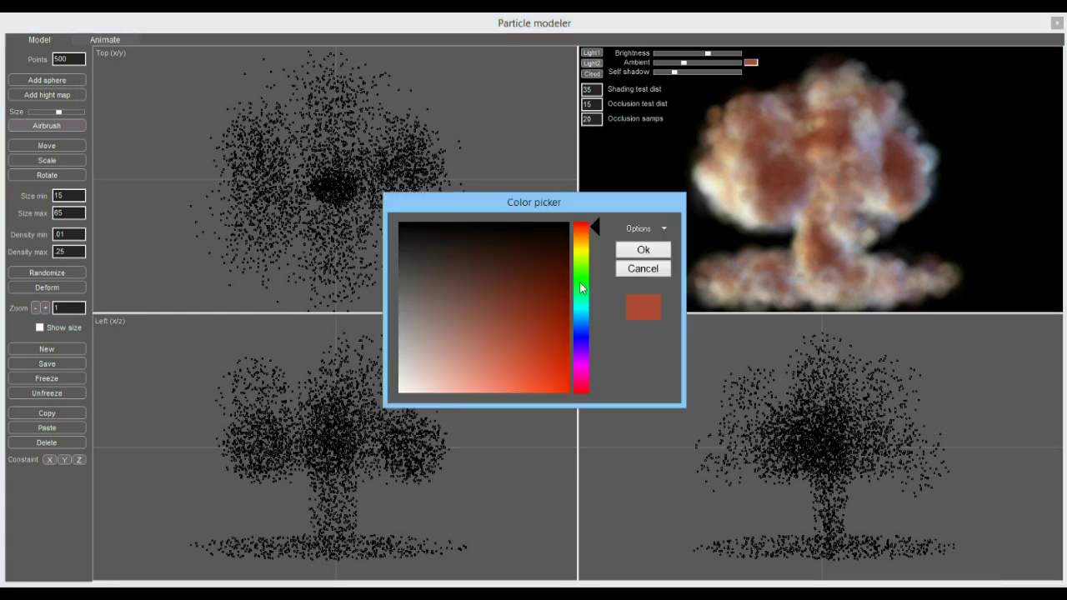
pyautogui.click(583, 294)
pyautogui.click(447, 331)
pyautogui.click(646, 250)
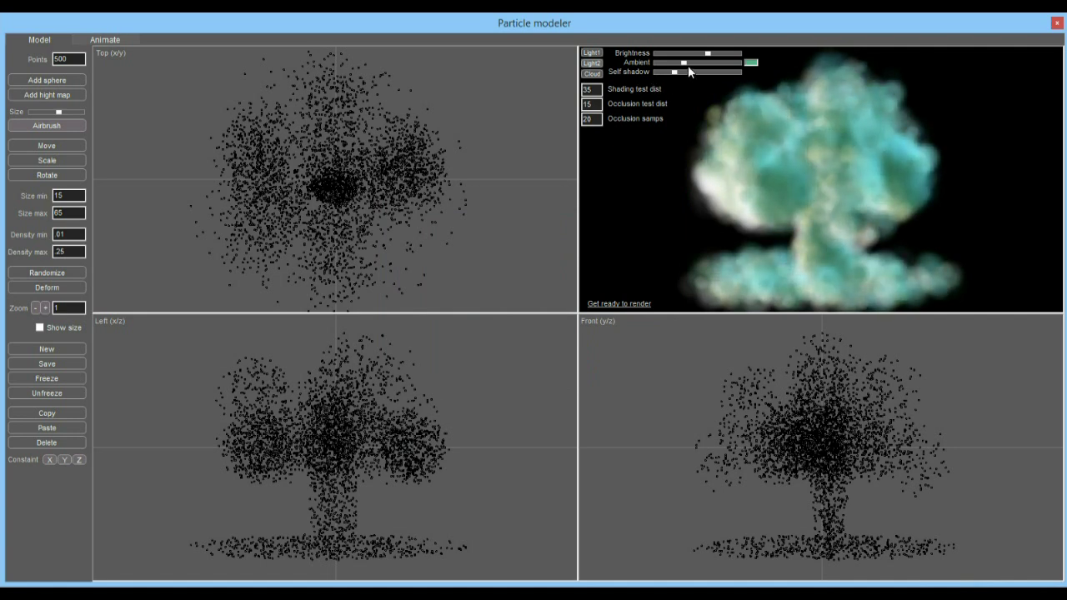
pyautogui.moveTo(690, 67)
pyautogui.mouseDown()
pyautogui.moveTo(711, 65)
pyautogui.moveTo(672, 66)
pyautogui.mouseUp()
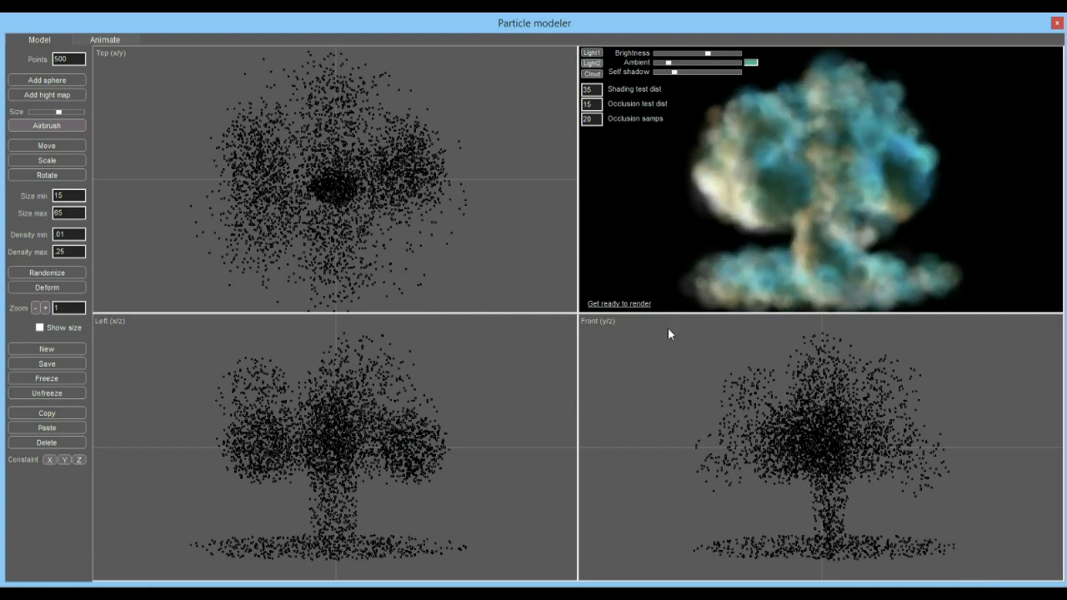
# Prepare the render, then unfreeze and spray an extra particle cluster onto the cap.
pyautogui.click(619, 305)
pyautogui.click(53, 392)
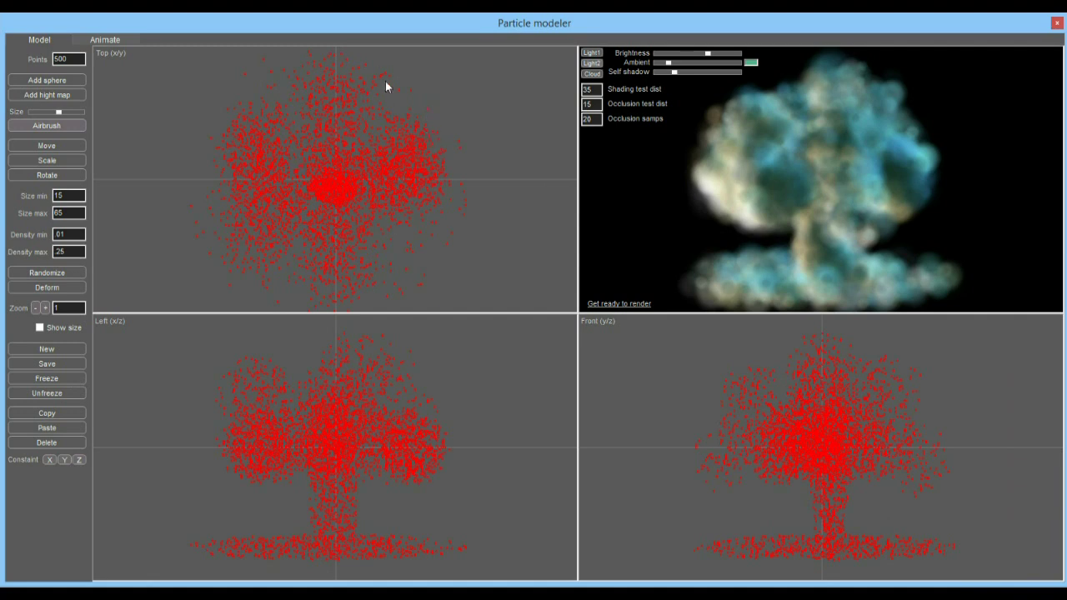
pyautogui.moveTo(408, 148)
pyautogui.mouseDown()
pyautogui.moveTo(383, 147)
pyautogui.moveTo(390, 121)
pyautogui.mouseUp()
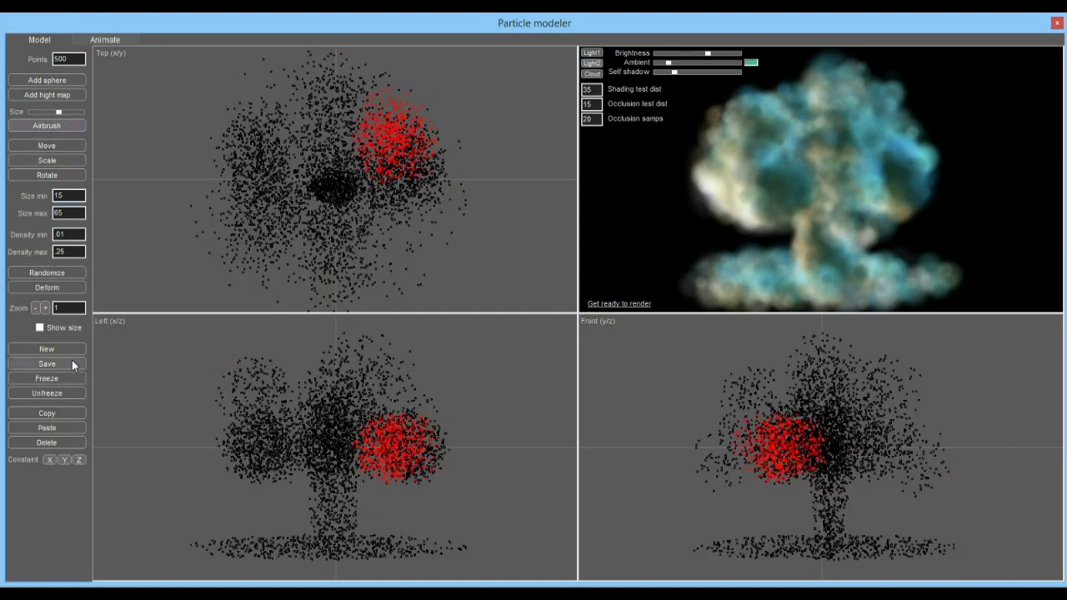
pyautogui.click(55, 376)
pyautogui.click(51, 389)
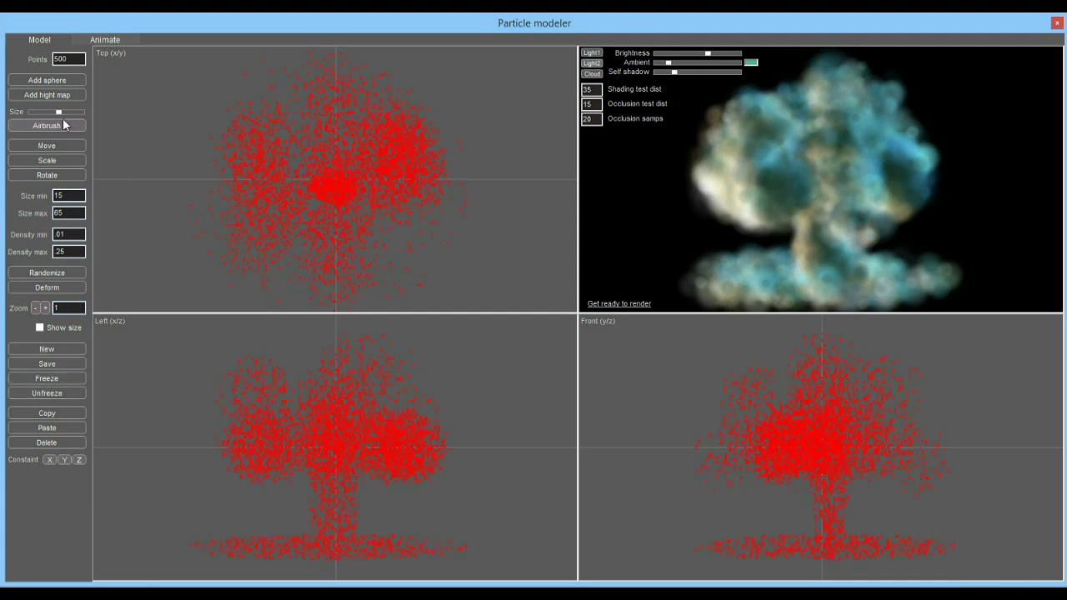
# Shift the whole cloud, widen and flatten it, then rotate it in the Top view.
pyautogui.click(52, 144)
pyautogui.moveTo(323, 190); pyautogui.dragTo(317, 167)
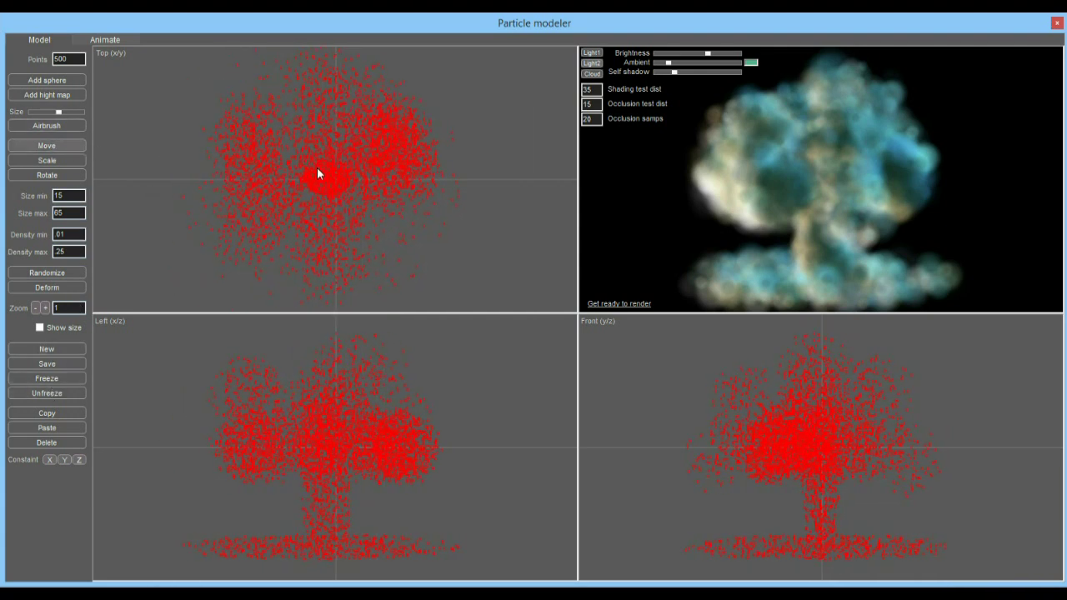
pyautogui.click(48, 160)
pyautogui.moveTo(410, 181); pyautogui.dragTo(419, 178)
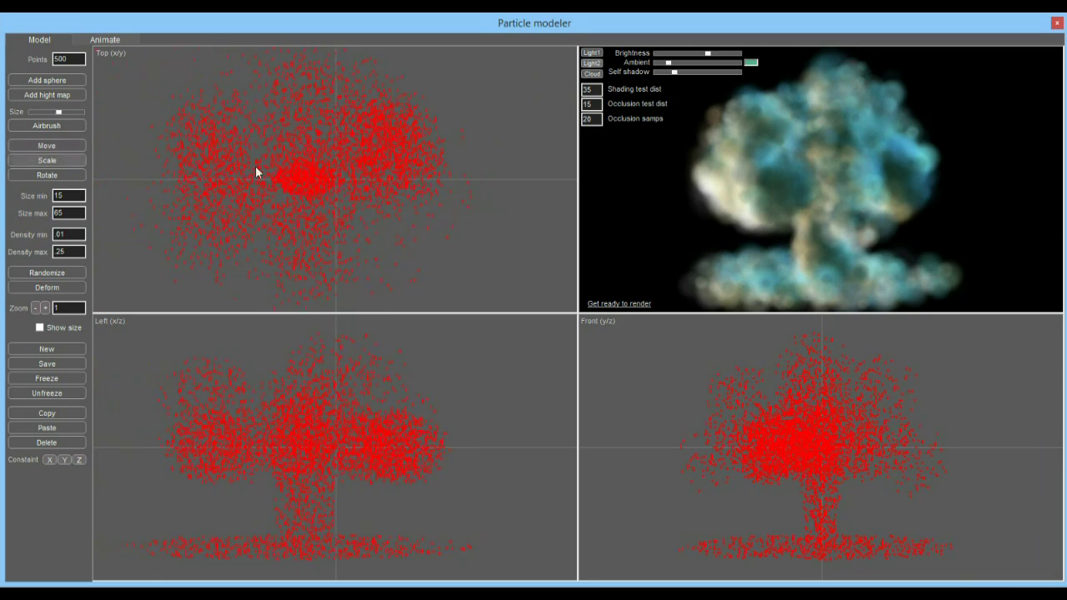
pyautogui.moveTo(256, 173)
pyautogui.mouseDown()
pyautogui.moveTo(230, 161)
pyautogui.moveTo(235, 171)
pyautogui.mouseUp()
pyautogui.moveTo(315, 176); pyautogui.dragTo(184, 165)
pyautogui.click(46, 175)
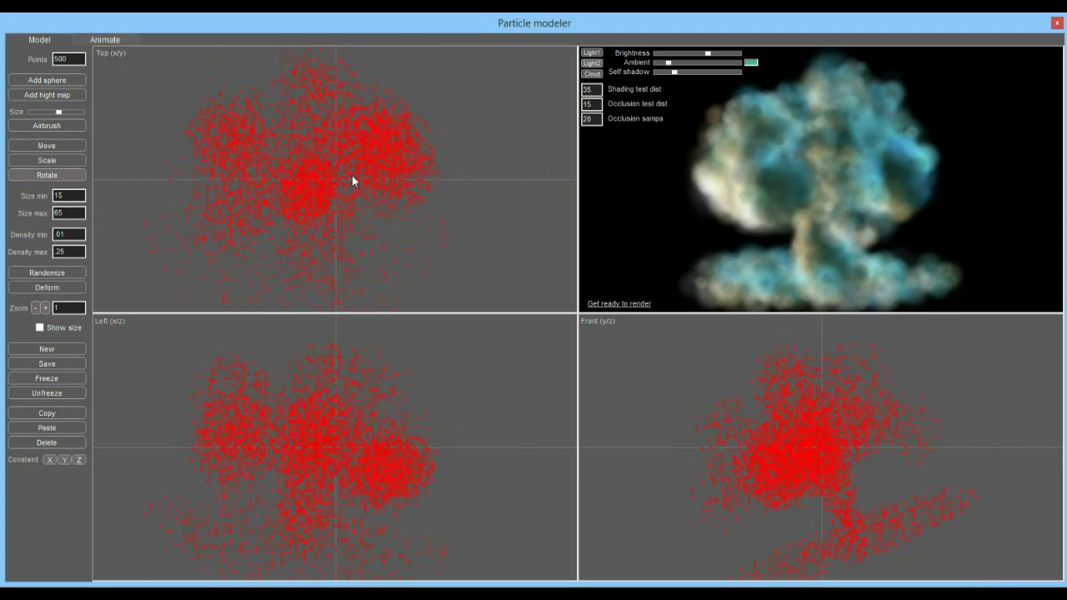
pyautogui.moveTo(352, 180); pyautogui.dragTo(369, 197)
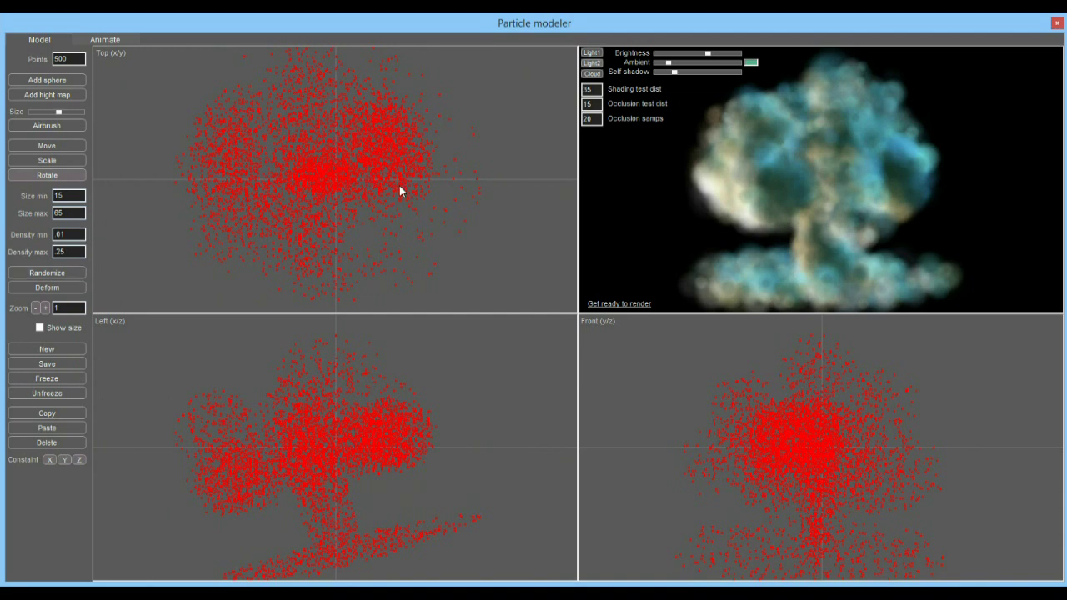
# Re-render the reshaped cloud and shift its light direction.
pyautogui.click(631, 304)
pyautogui.moveTo(790, 193); pyautogui.dragTo(851, 158)
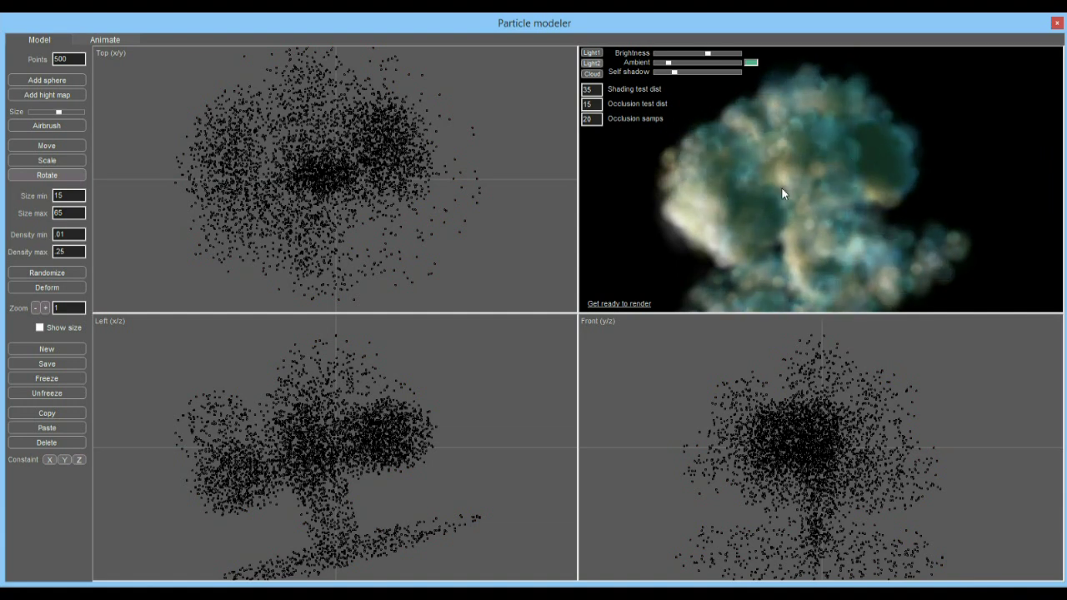
pyautogui.moveTo(794, 233)
pyautogui.mouseDown()
pyautogui.moveTo(842, 200)
pyautogui.moveTo(827, 189)
pyautogui.moveTo(795, 241)
pyautogui.moveTo(743, 172)
pyautogui.moveTo(855, 132)
pyautogui.mouseUp()
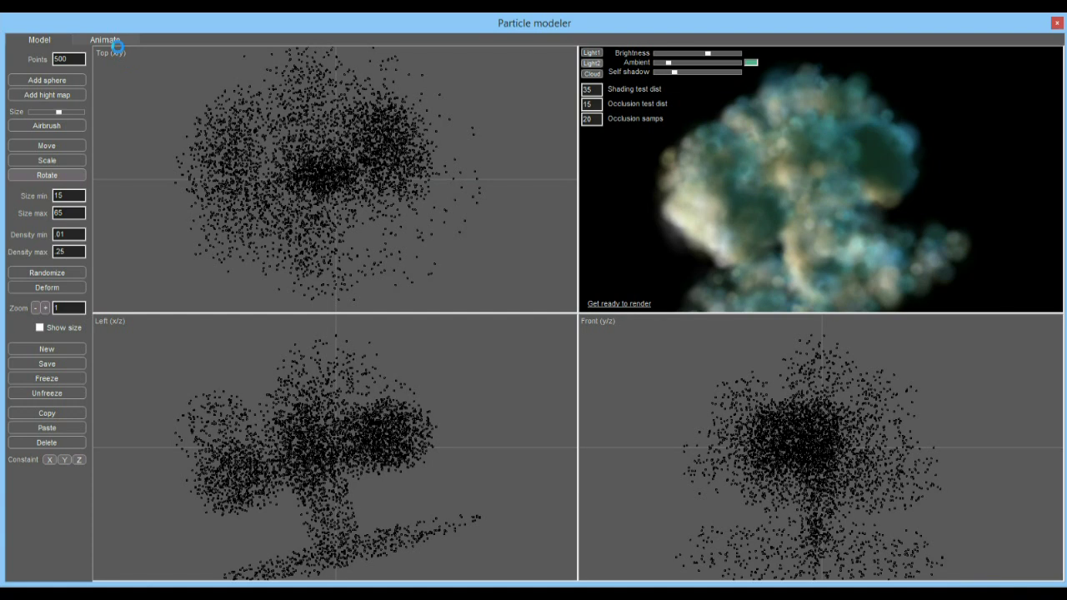
# Switch to the Animate page, then pan and zoom the camera so the cloud sits small at centre.
pyautogui.click(116, 38)
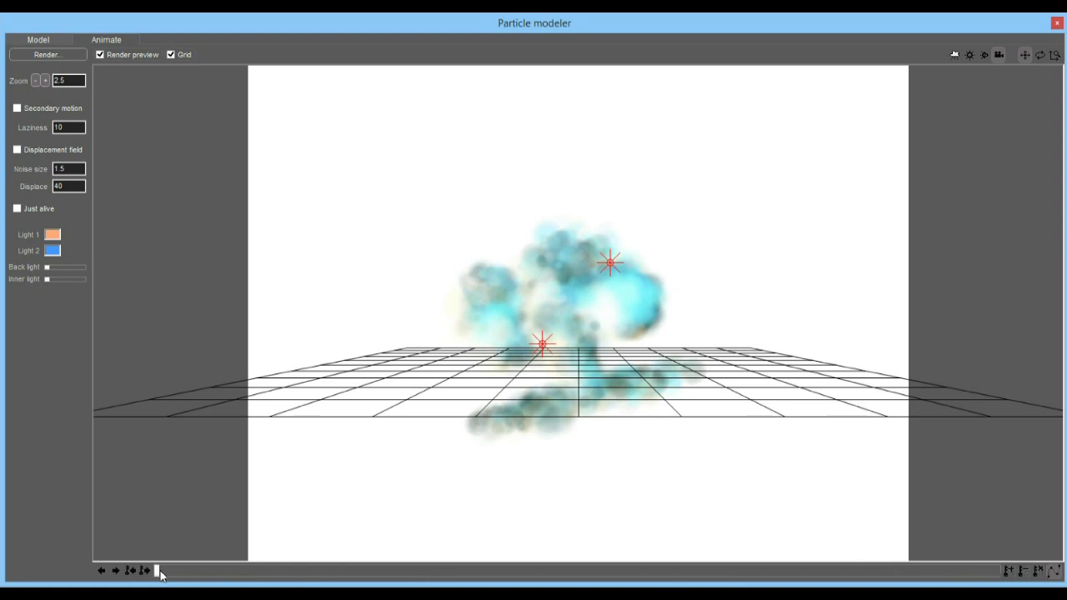
pyautogui.moveTo(161, 572)
pyautogui.mouseDown()
pyautogui.moveTo(915, 572)
pyautogui.moveTo(159, 572)
pyautogui.mouseUp()
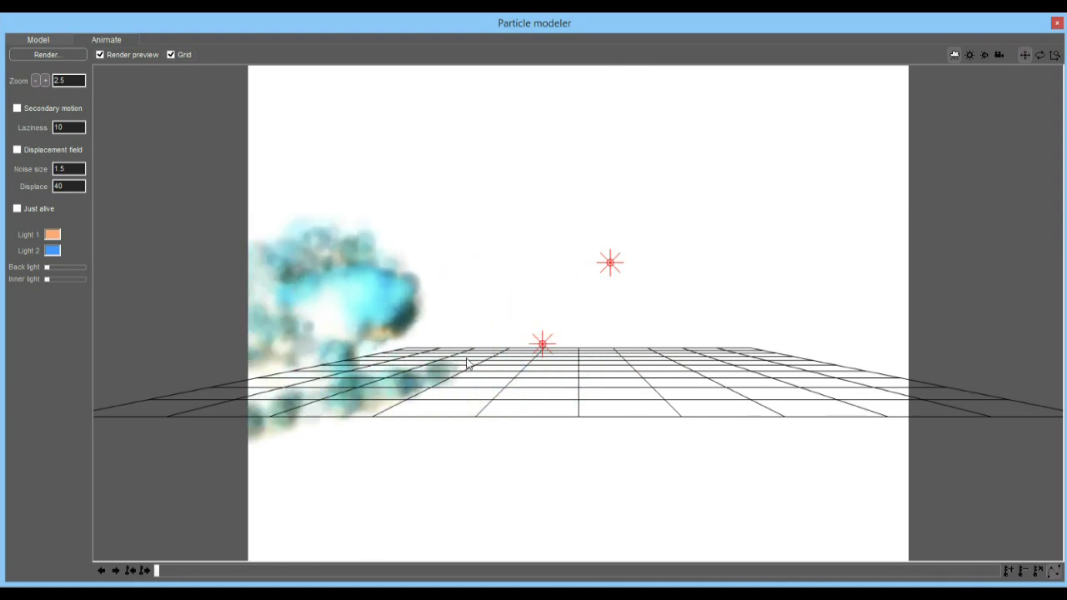
pyautogui.moveTo(467, 365)
pyautogui.mouseDown()
pyautogui.moveTo(624, 376)
pyautogui.moveTo(596, 376)
pyautogui.moveTo(583, 417)
pyautogui.moveTo(586, 522)
pyautogui.moveTo(561, 304)
pyautogui.mouseUp()
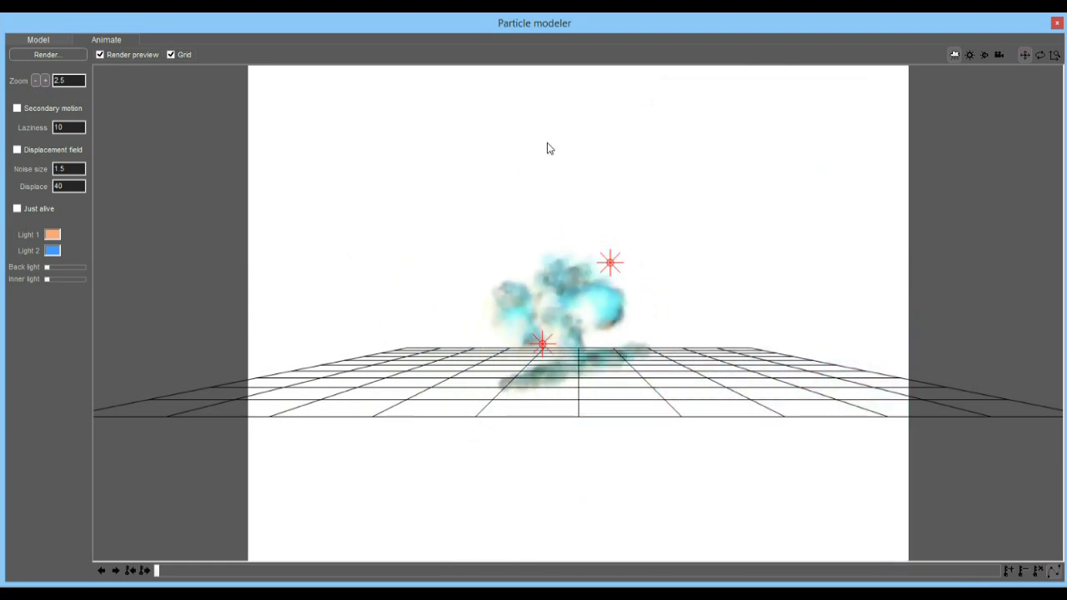
pyautogui.moveTo(544, 161)
pyautogui.mouseDown()
pyautogui.moveTo(527, 336)
pyautogui.moveTo(565, 436)
pyautogui.moveTo(560, 483)
pyautogui.moveTo(538, 288)
pyautogui.mouseUp()
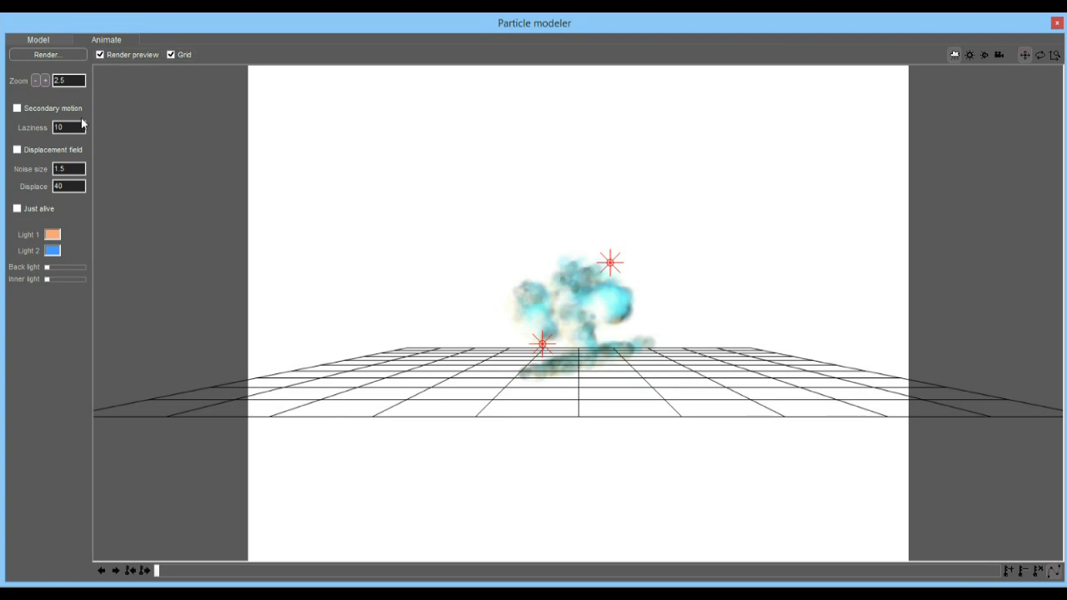
# Try Secondary motion and Displacement field and turn both back off, then reframe and jump to the last frame.
pyautogui.click(17, 109)
pyautogui.click(18, 151)
pyautogui.click(17, 110)
pyautogui.click(18, 151)
pyautogui.moveTo(478, 289); pyautogui.dragTo(583, 311)
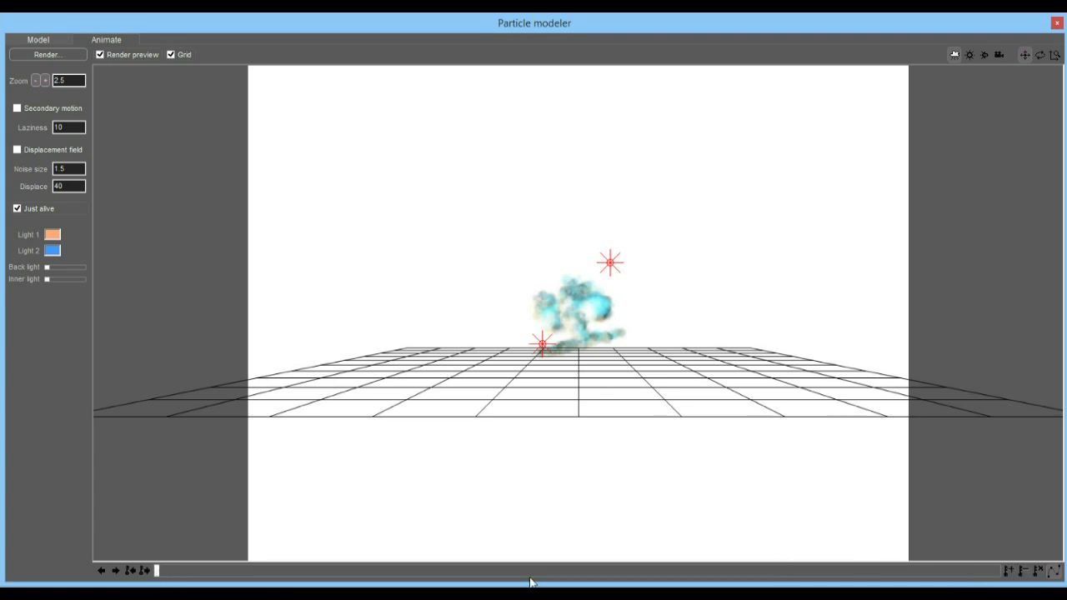
pyautogui.moveTo(207, 571); pyautogui.dragTo(1001, 573)
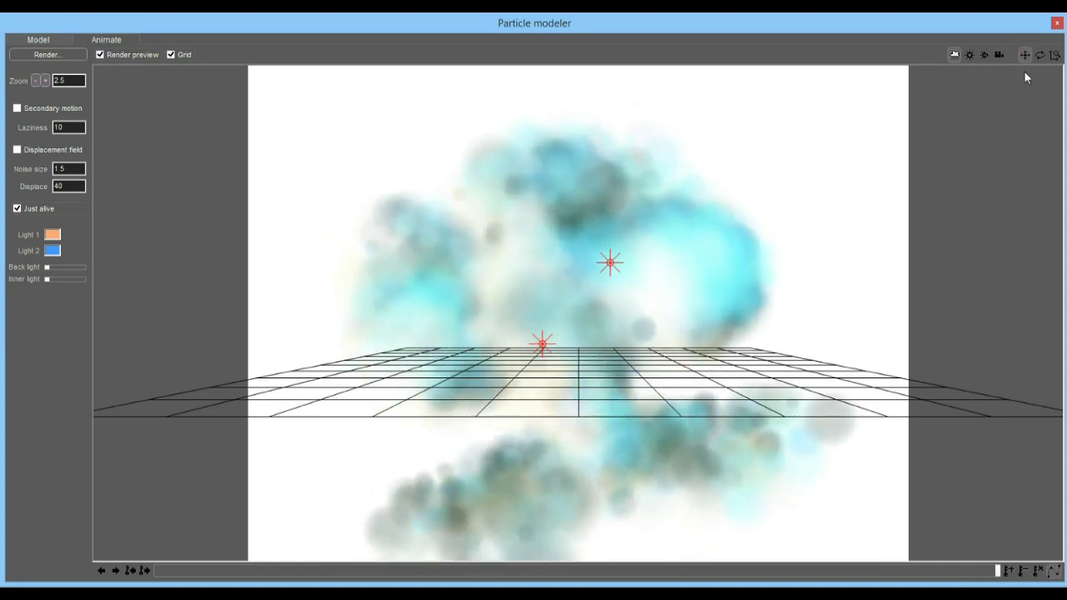
# Select the rotate view tool to orbit the camera closer to the cloud.
pyautogui.click(1040, 55)
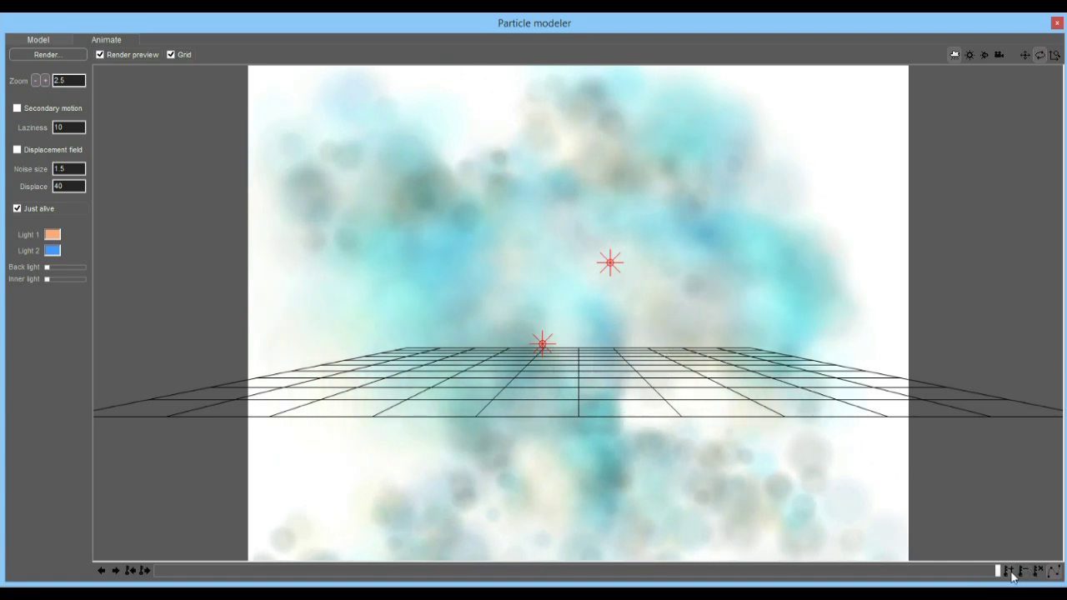
# Switch the preview to points and compare early and late frames of the fly-in.
pyautogui.moveTo(997, 572); pyautogui.dragTo(812, 574)
pyautogui.click(100, 55)
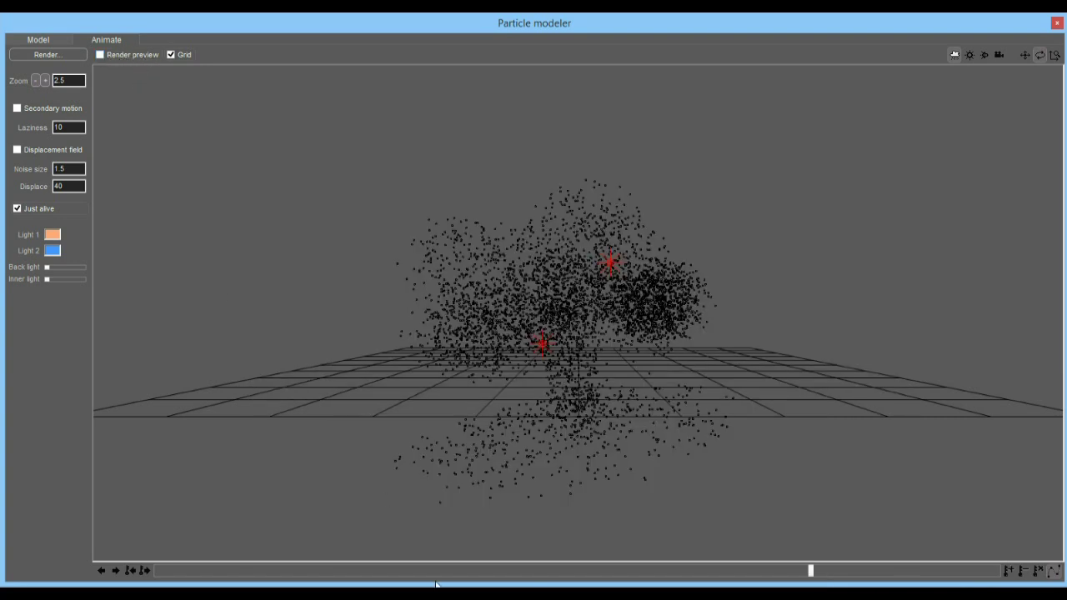
pyautogui.moveTo(811, 570); pyautogui.dragTo(233, 571)
pyautogui.click(966, 570)
pyautogui.moveTo(1025, 569); pyautogui.dragTo(349, 506)
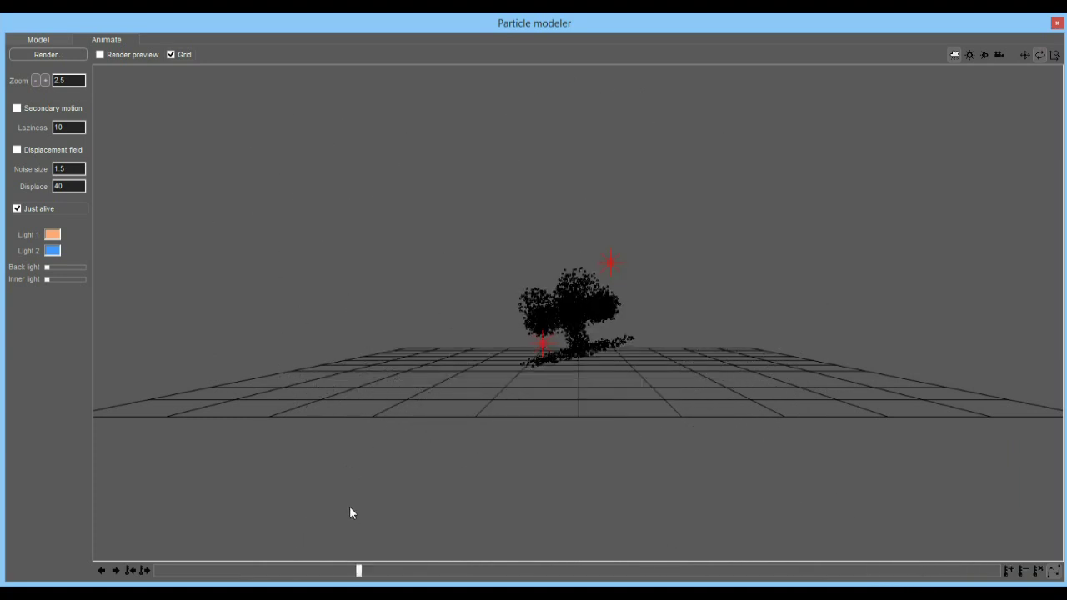
# Hide the grid, restore the rendered preview, check frames and raise the Back light slider.
pyautogui.click(171, 55)
pyautogui.click(116, 56)
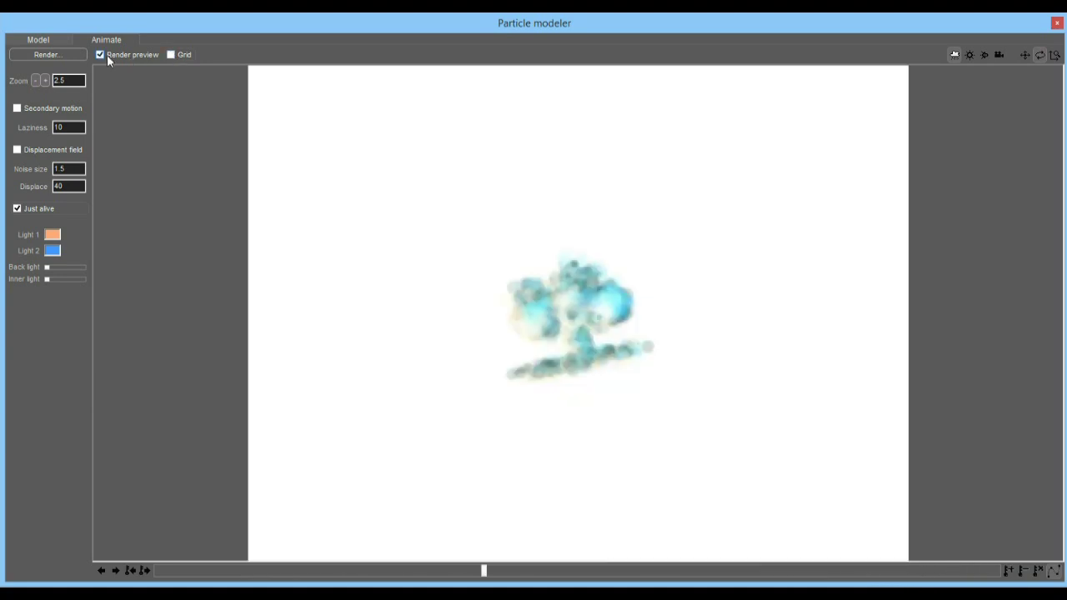
pyautogui.moveTo(308, 572); pyautogui.dragTo(586, 571)
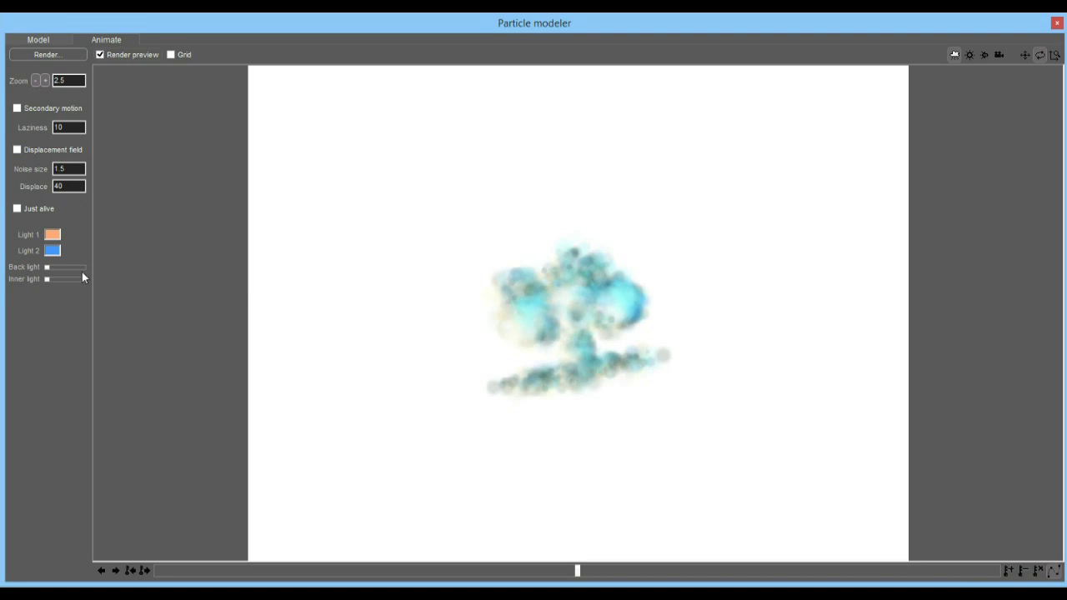
pyautogui.moveTo(60, 267); pyautogui.dragTo(78, 281)
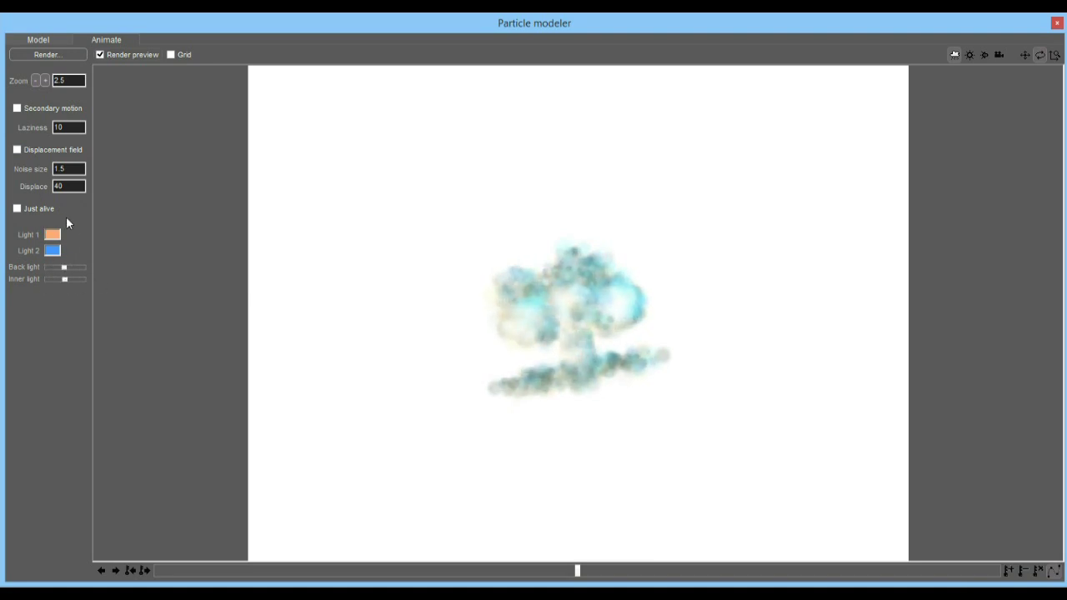
# Start the final render of the fly-in animation, confirming Oui at the prompt.
pyautogui.click(50, 55)
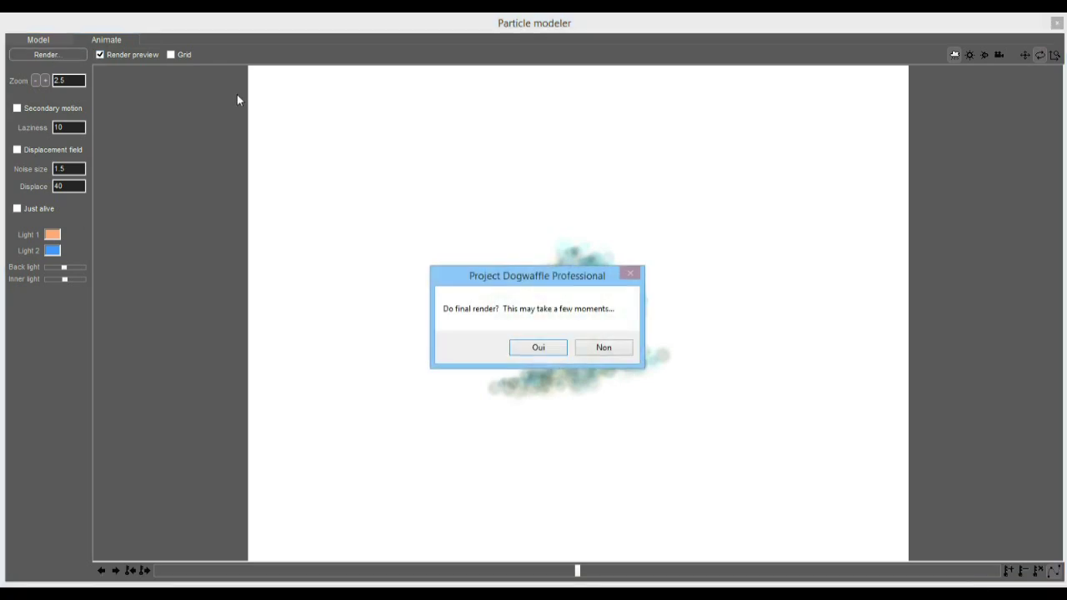
pyautogui.click(538, 348)
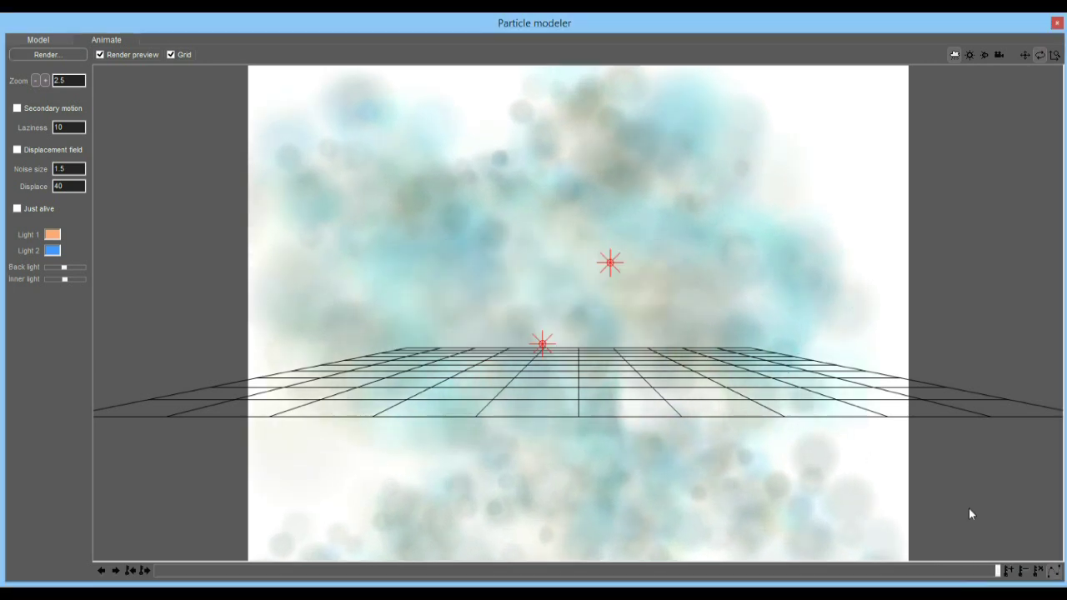
# Close the Particle modeler and scrub through the 55 rendered frames, checking middle and late frames.
pyautogui.click(1056, 24)
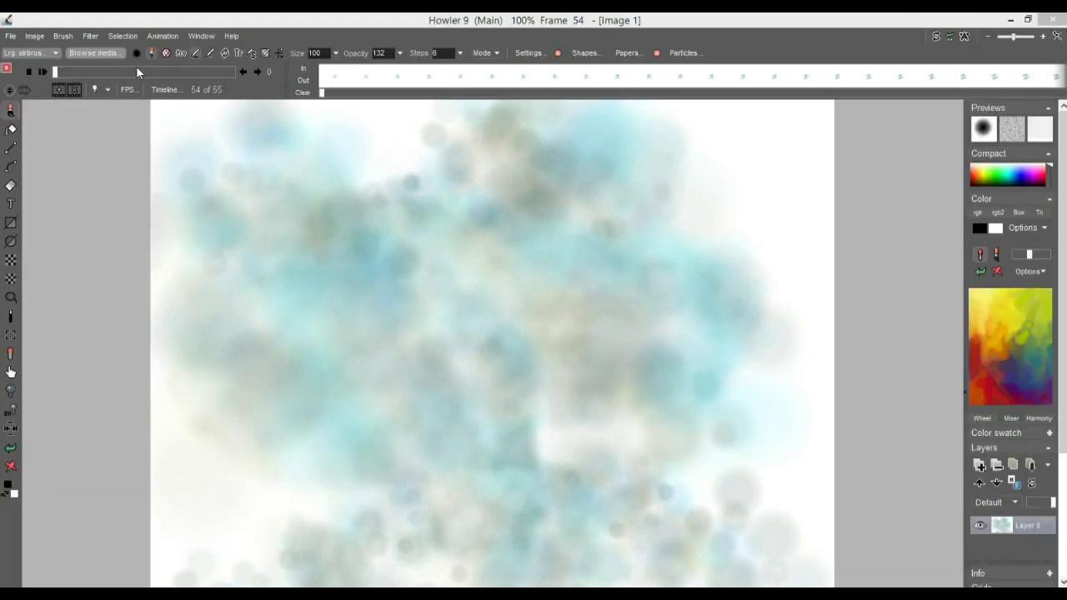
pyautogui.moveTo(138, 72); pyautogui.dragTo(63, 96)
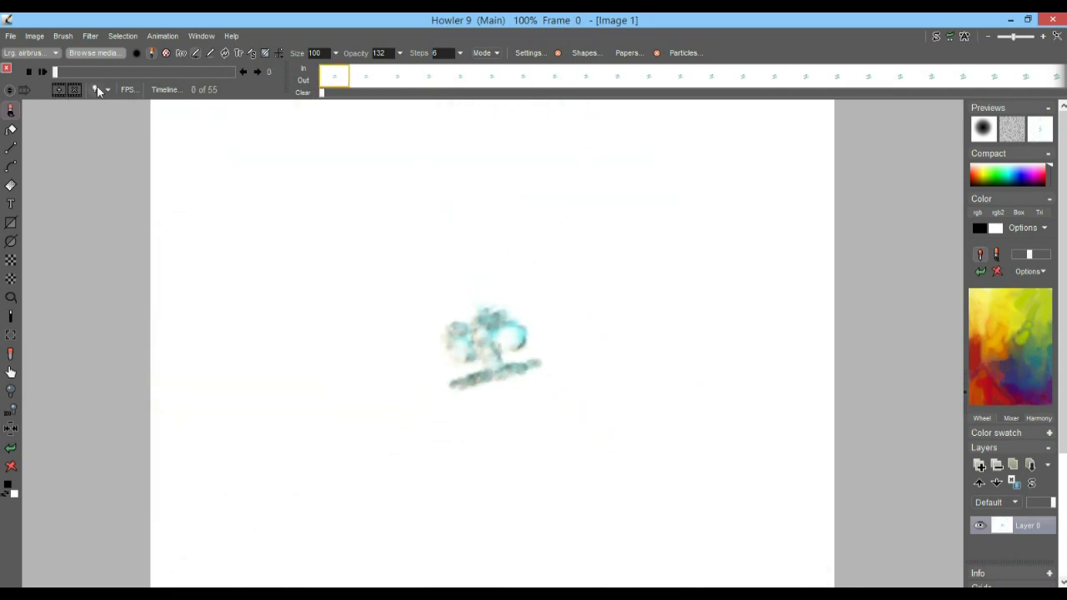
pyautogui.moveTo(46, 73); pyautogui.dragTo(48, 95)
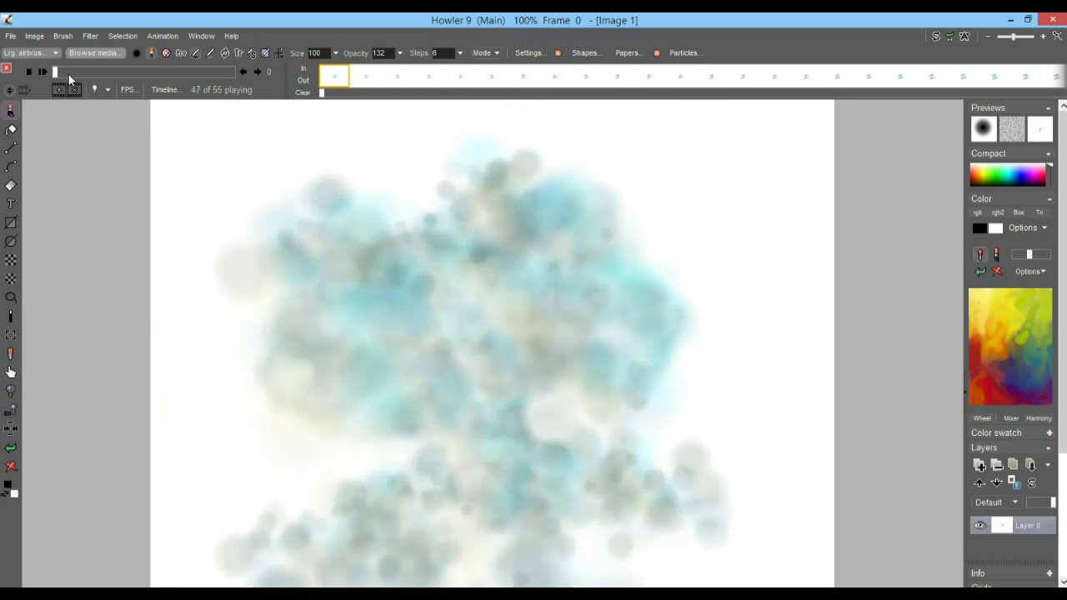
pyautogui.moveTo(66, 73); pyautogui.dragTo(162, 91)
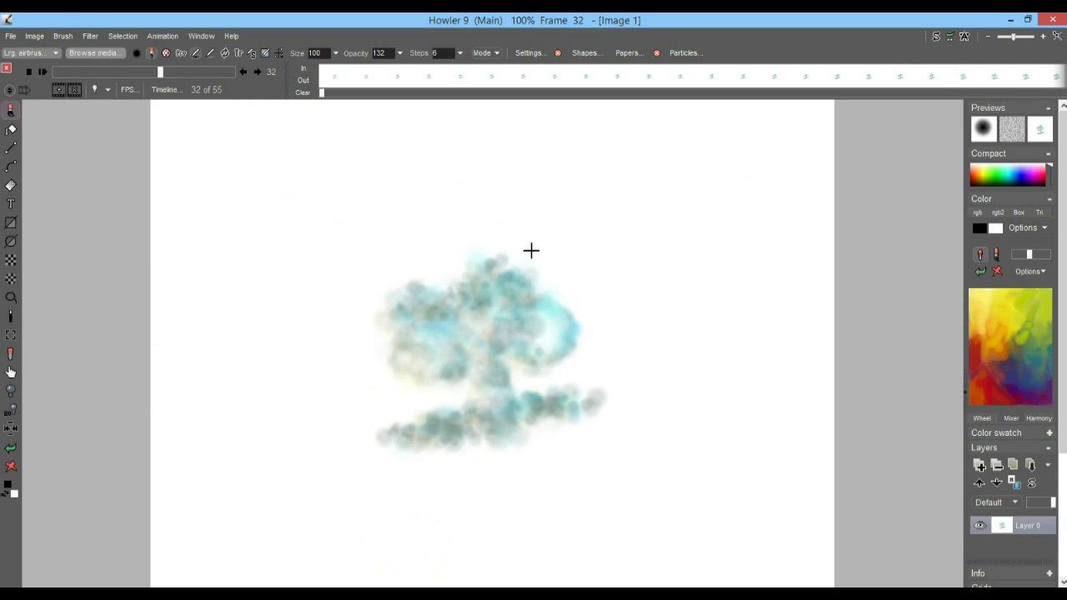
pyautogui.moveTo(111, 75); pyautogui.dragTo(215, 87)
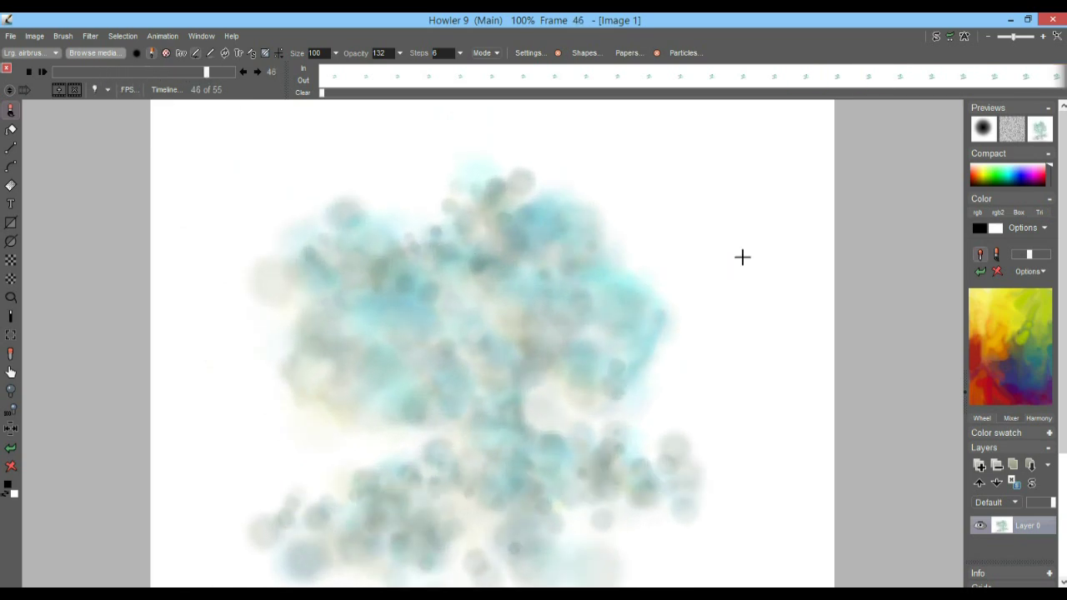